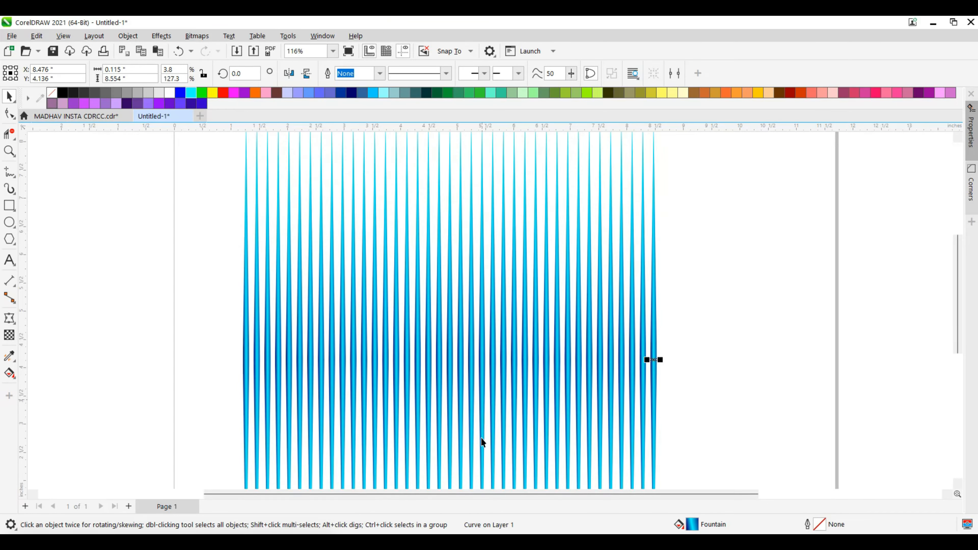
Add a black-filled rectangle about 11.8 × 8.55 inches covering the page and send it behind the blue stripes.
{"action": "scroll", "coordinate": [481, 437], "scroll_direction": "up", "scroll_amount": 1}
{"action": "scroll", "coordinate": [469, 346], "scroll_direction": "down", "scroll_amount": 2}
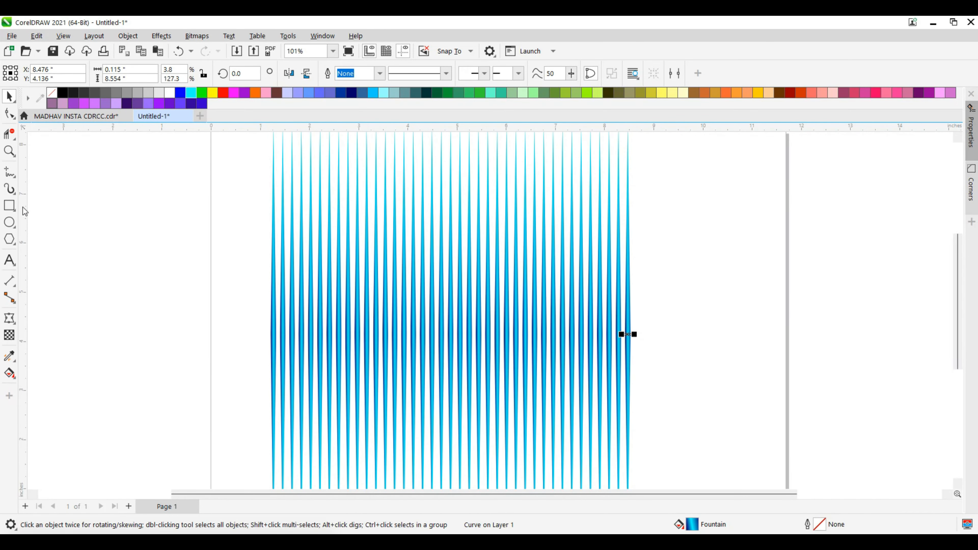
{"action": "left_click", "coordinate": [14, 208]}
{"action": "scroll", "coordinate": [349, 343], "scroll_direction": "down", "scroll_amount": 3}
{"action": "left_click_drag", "start_coordinate": [259, 199], "coordinate": [641, 475]}
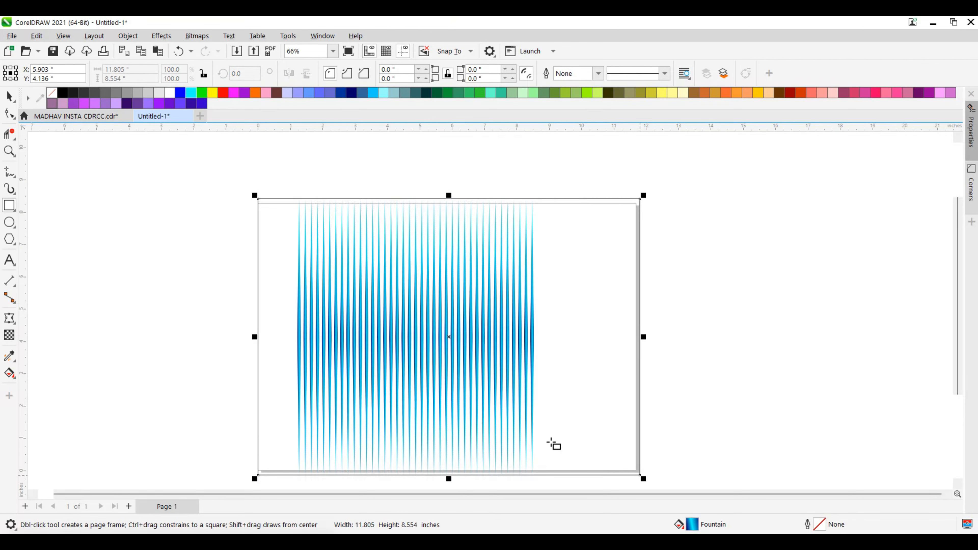
{"action": "left_click", "coordinate": [61, 94]}
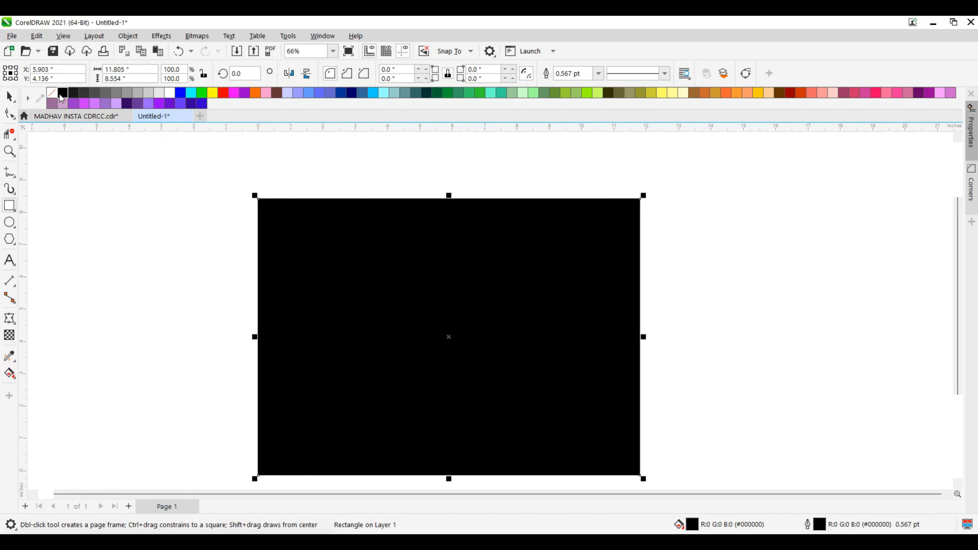
{"action": "key", "text": "shift+Page_Down"}
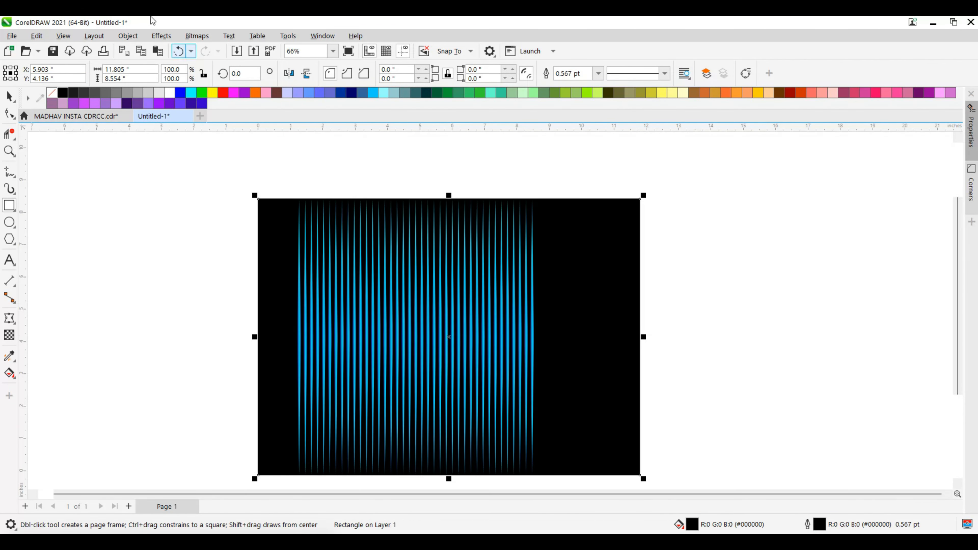
Move all the blue stripes together to the left so the first one sits near the black background's left edge.
{"action": "left_click", "coordinate": [9, 96]}
{"action": "left_click_drag", "start_coordinate": [190, 175], "coordinate": [565, 417]}
{"action": "key", "text": "Left"}
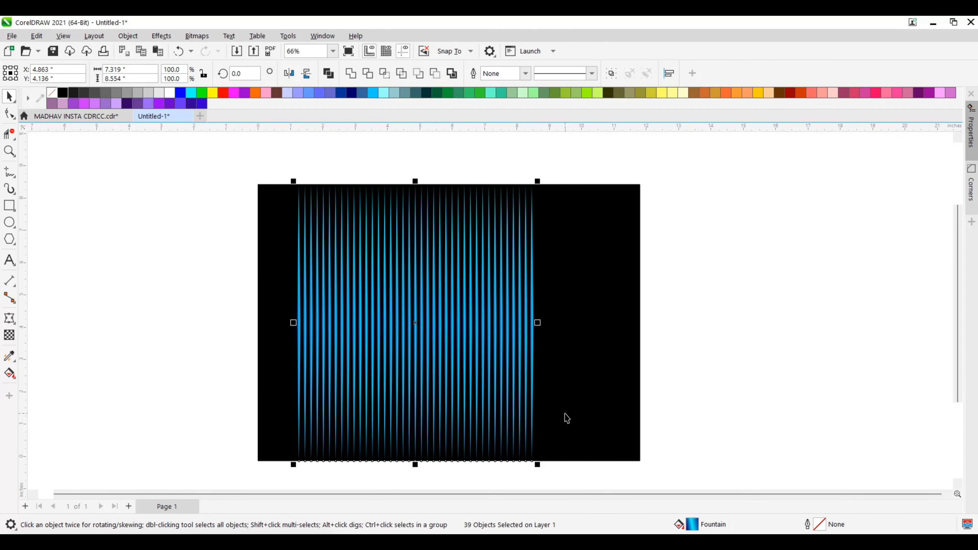
{"action": "key", "text": "Left"}
{"action": "scroll", "coordinate": [290, 302], "scroll_direction": "up", "scroll_amount": 2}
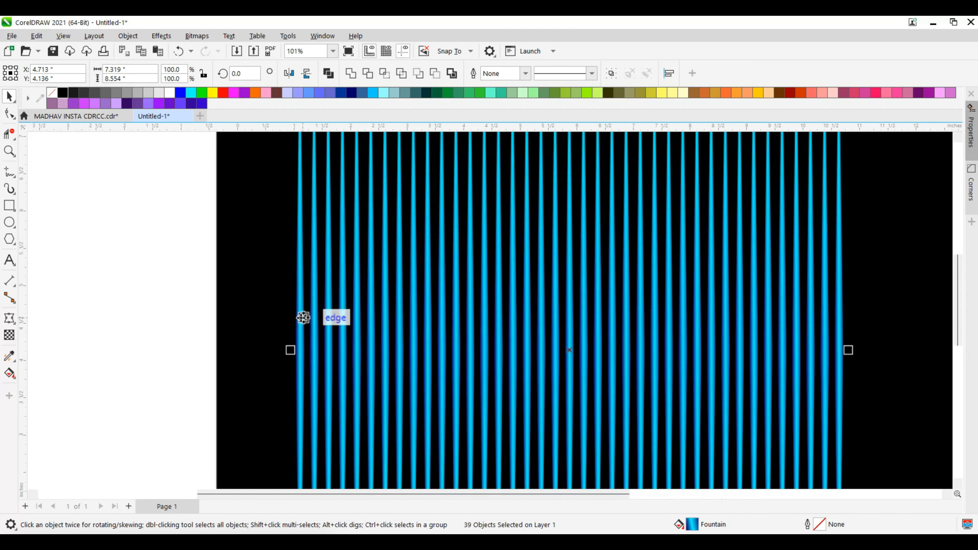
{"action": "left_click_drag", "start_coordinate": [297, 314], "coordinate": [234, 316]}
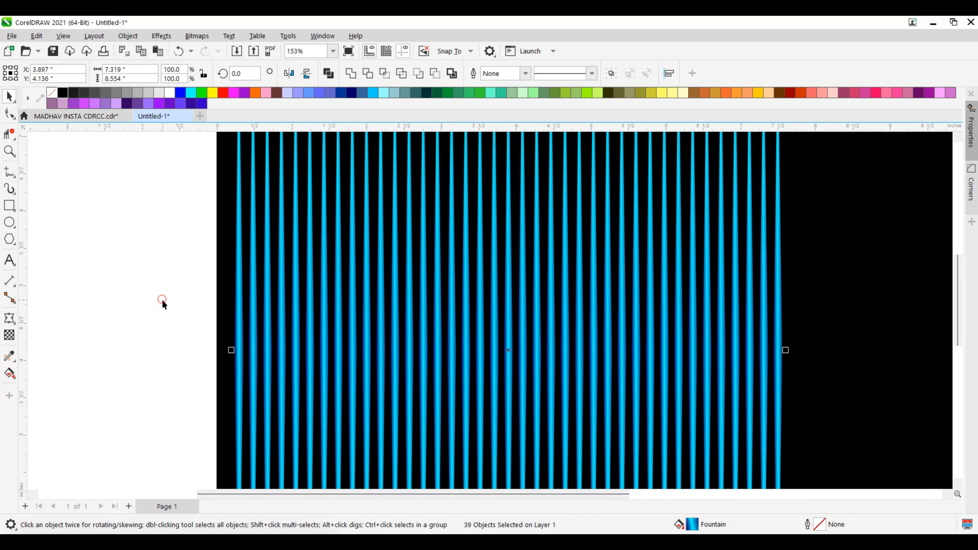
{"action": "left_click", "coordinate": [162, 299]}
Copy the rightmost stripe one stripe spacing to the right.
{"action": "scroll", "coordinate": [355, 332], "scroll_direction": "down", "scroll_amount": 2}
{"action": "scroll", "coordinate": [354, 332], "scroll_direction": "up", "scroll_amount": 1}
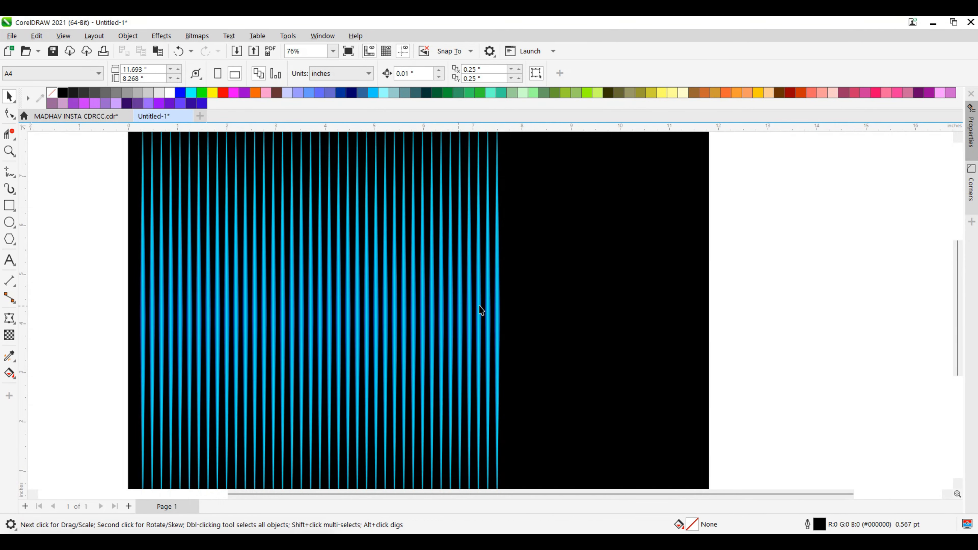
{"action": "left_click", "coordinate": [505, 305]}
{"action": "left_click_drag", "start_coordinate": [505, 305], "coordinate": [512, 304]}
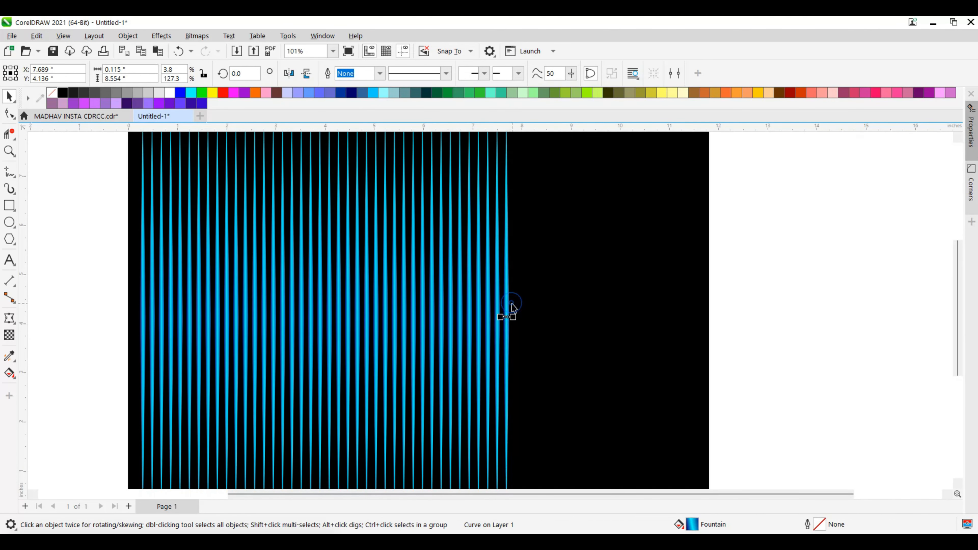
Repeat the stripe copy across the remaining black background up to its right edge, removing the copy that overhangs it.
{"action": "key", "text": "ctrl+d"}
{"action": "key", "text": "ctrl+d"}
{"action": "key", "text": "ctrl+d"}
{"action": "key", "text": "ctrl+d"}
{"action": "key", "text": "ctrl+d"}
{"action": "key", "text": "ctrl+d"}
{"action": "key", "text": "ctrl+d"}
{"action": "key", "text": "ctrl+d"}
{"action": "key", "text": "ctrl+d"}
{"action": "key", "text": "ctrl+d"}
{"action": "key", "text": "ctrl+d"}
{"action": "key", "text": "ctrl+d"}
{"action": "key", "text": "ctrl+d"}
{"action": "key", "text": "ctrl+d"}
{"action": "key", "text": "ctrl+d"}
{"action": "key", "text": "ctrl+d"}
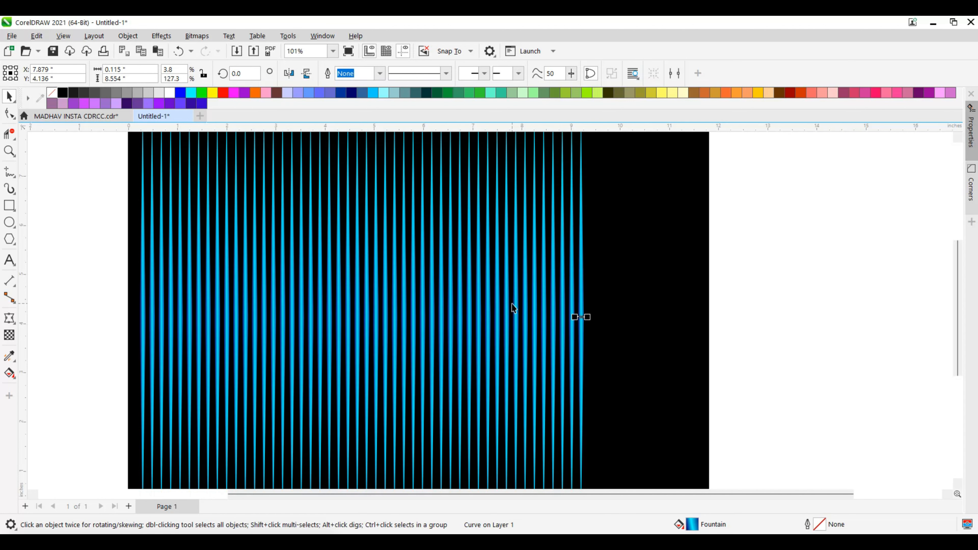
{"action": "key", "text": "ctrl+d"}
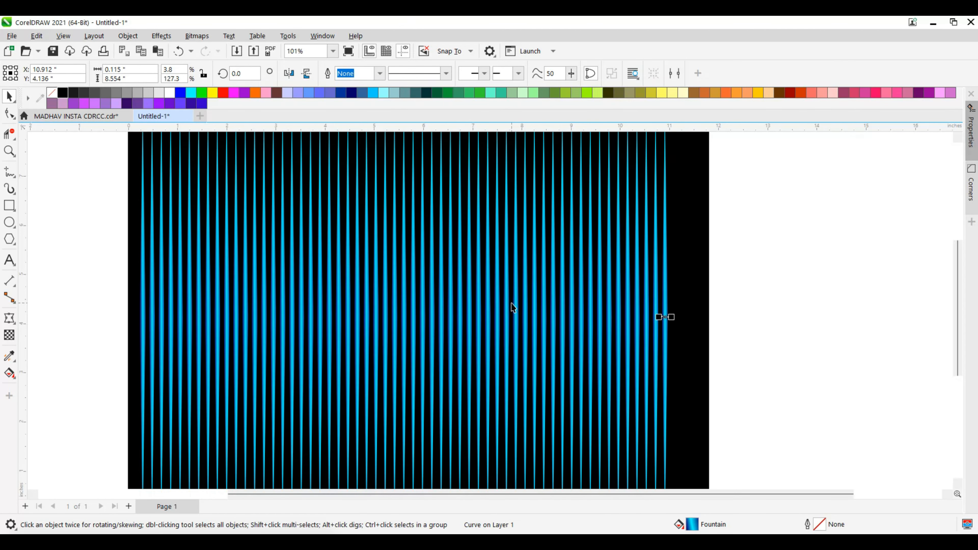
{"action": "key", "text": "ctrl+d"}
{"action": "key", "text": "ctrl+d"}
{"action": "key", "text": "ctrl+d"}
{"action": "key", "text": "ctrl+d"}
{"action": "key", "text": "ctrl+d"}
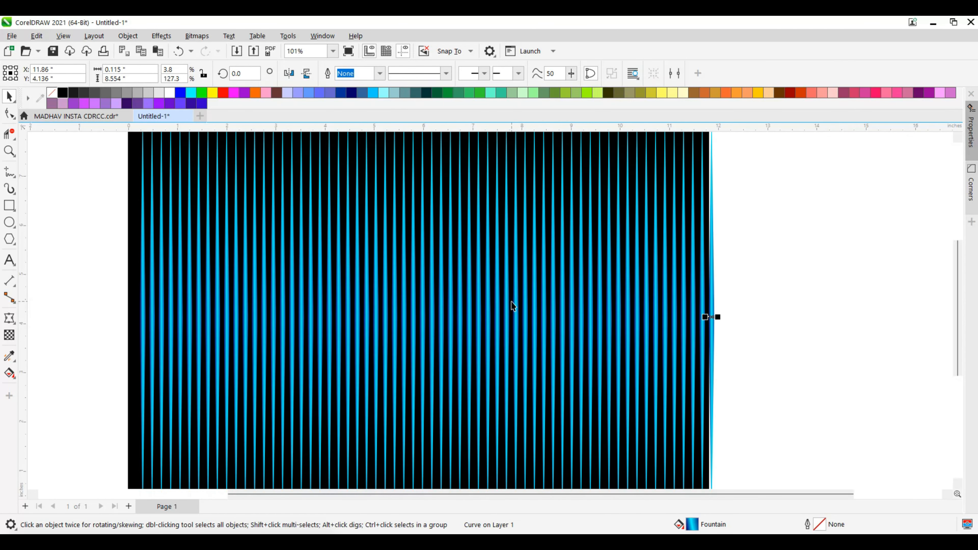
{"action": "key", "text": "ctrl+z"}
{"action": "left_click", "coordinate": [677, 247]}
{"action": "left_click", "coordinate": [765, 238]}
Select all the blue stripes without the black background and group them.
{"action": "scroll", "coordinate": [657, 289], "scroll_direction": "down", "scroll_amount": 1}
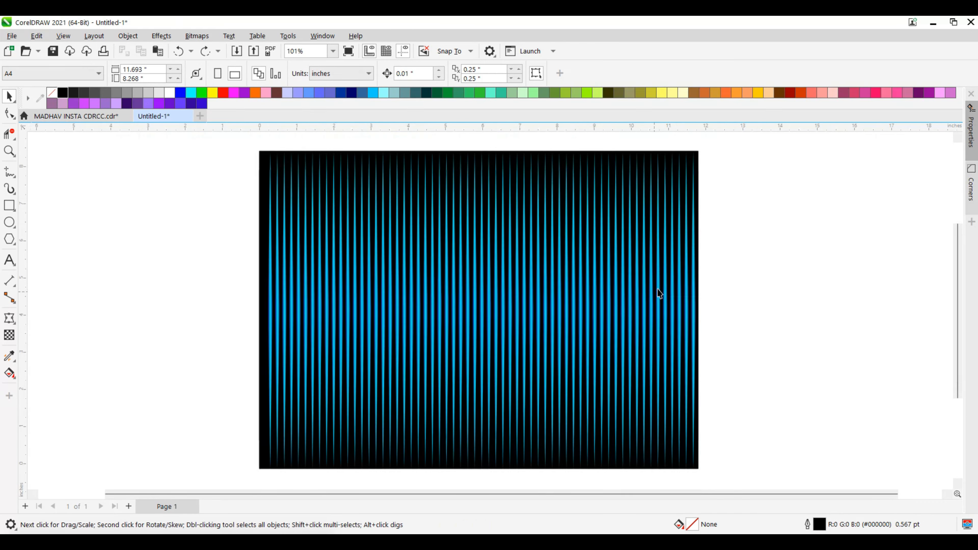
{"action": "scroll", "coordinate": [582, 277], "scroll_direction": "up", "scroll_amount": 1}
{"action": "scroll", "coordinate": [582, 277], "scroll_direction": "down", "scroll_amount": 2}
{"action": "left_click_drag", "start_coordinate": [725, 181], "coordinate": [289, 444]}
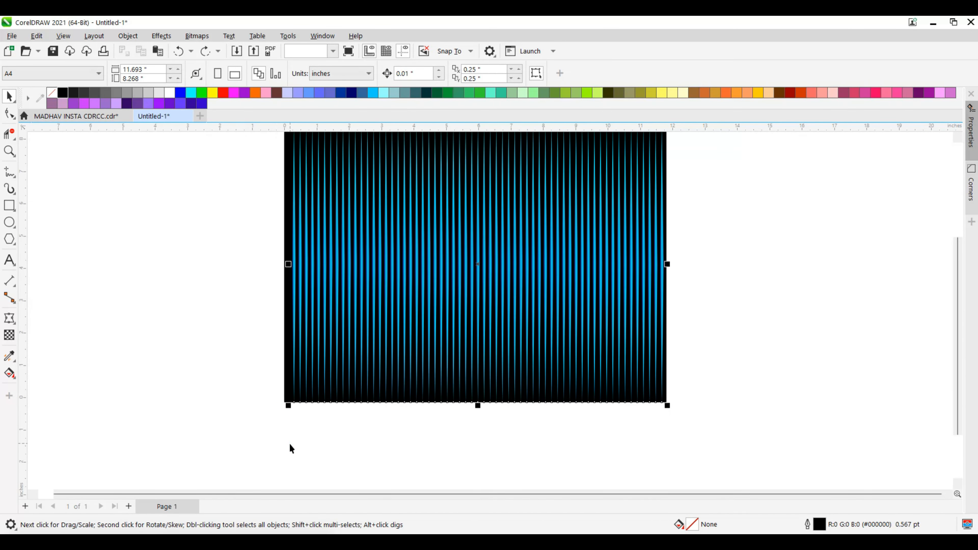
{"action": "scroll", "coordinate": [510, 231], "scroll_direction": "up", "scroll_amount": 1}
{"action": "key", "text": "ctrl+g"}
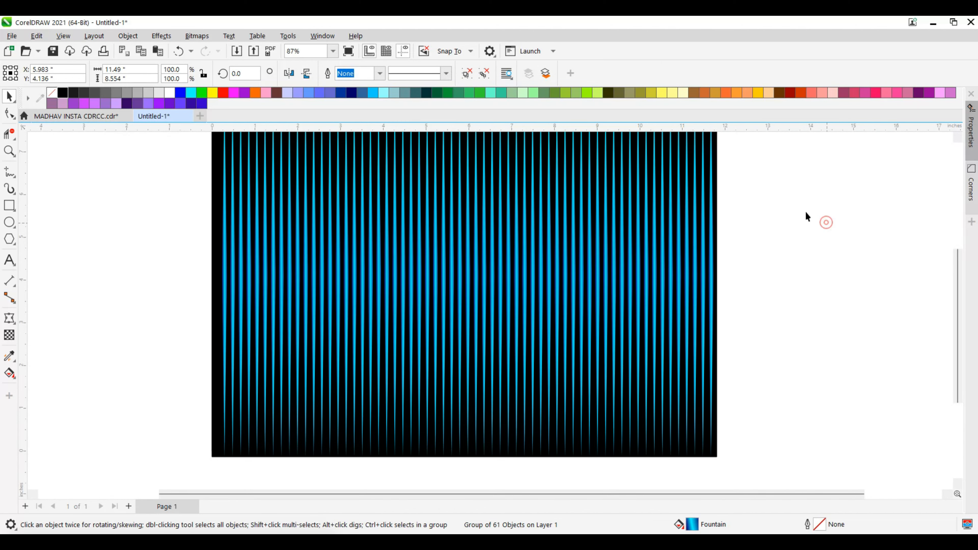
{"action": "left_click", "coordinate": [805, 212]}
Draw a circle about 5.2 inches in diameter over the left half of the striped background.
{"action": "scroll", "coordinate": [709, 264], "scroll_direction": "down", "scroll_amount": 1}
{"action": "scroll", "coordinate": [854, 191], "scroll_direction": "up", "scroll_amount": 2}
{"action": "scroll", "coordinate": [650, 266], "scroll_direction": "down", "scroll_amount": 1}
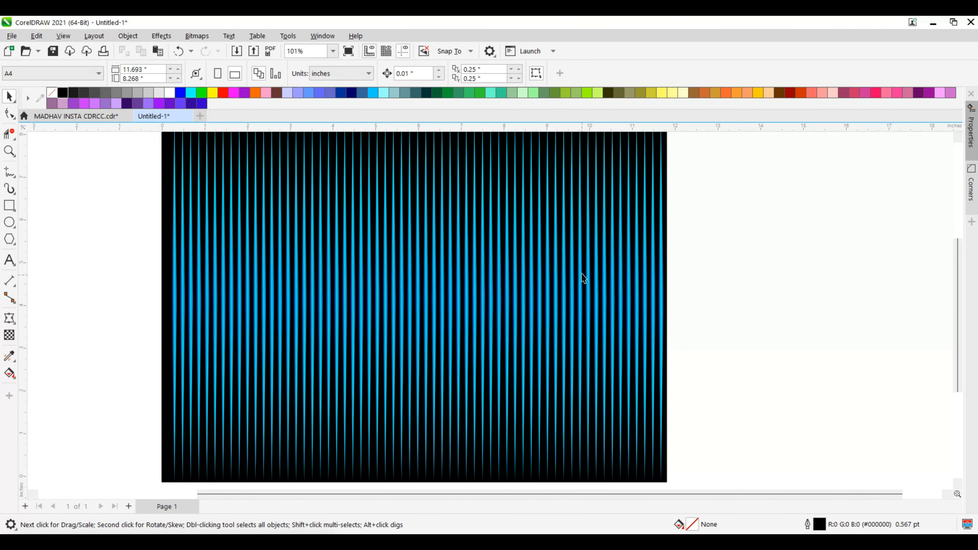
{"action": "scroll", "coordinate": [351, 204], "scroll_direction": "up", "scroll_amount": 1}
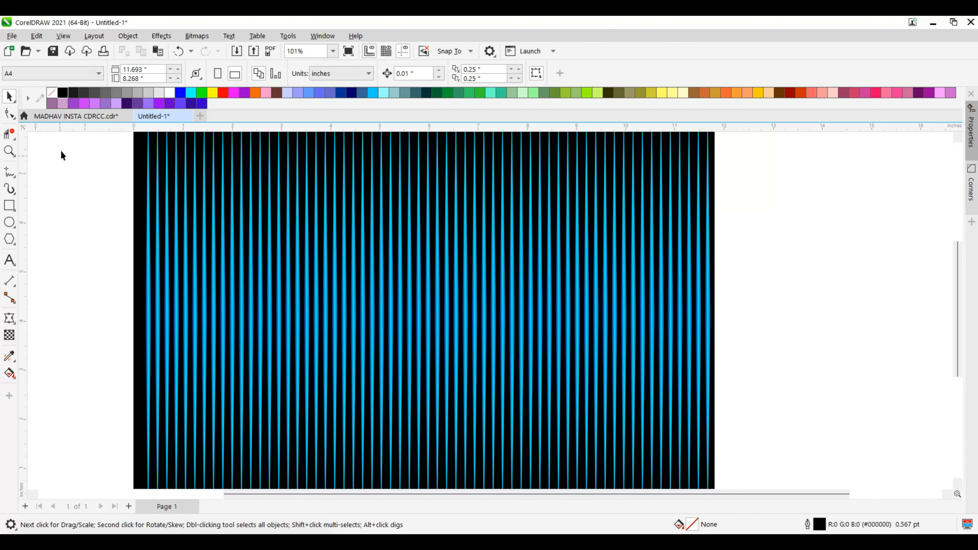
{"action": "left_click", "coordinate": [11, 223]}
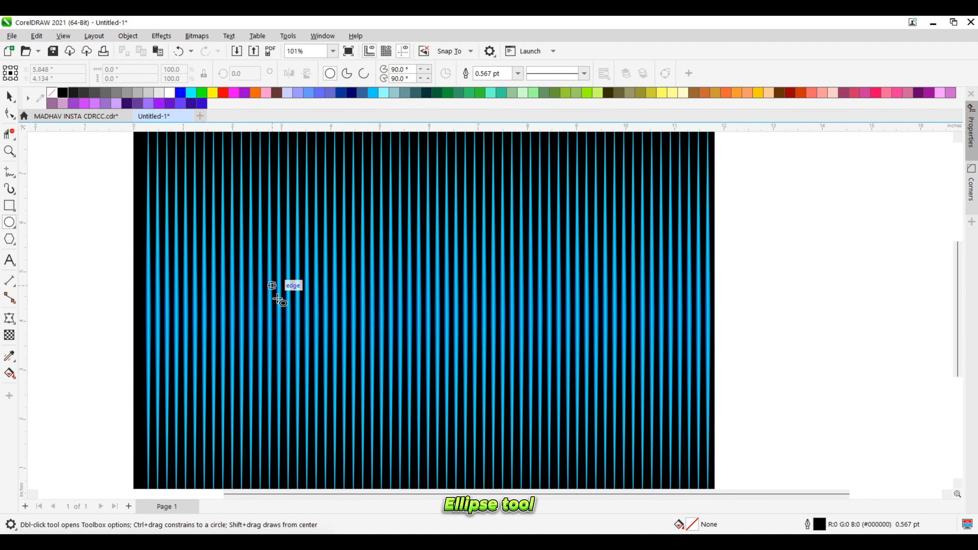
{"action": "left_click_drag", "start_coordinate": [269, 314], "coordinate": [372, 445]}
{"action": "left_click", "coordinate": [10, 96]}
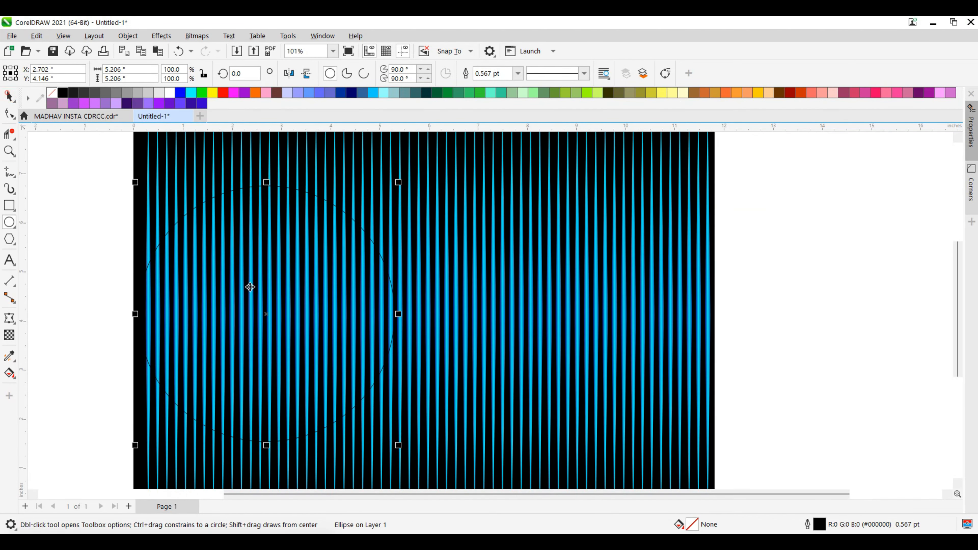
{"action": "key", "text": "space"}
Copy the circle to the upper right of the background and reduce the copy to about 3.26 inches in diameter.
{"action": "left_click_drag", "start_coordinate": [271, 318], "coordinate": [575, 282]}
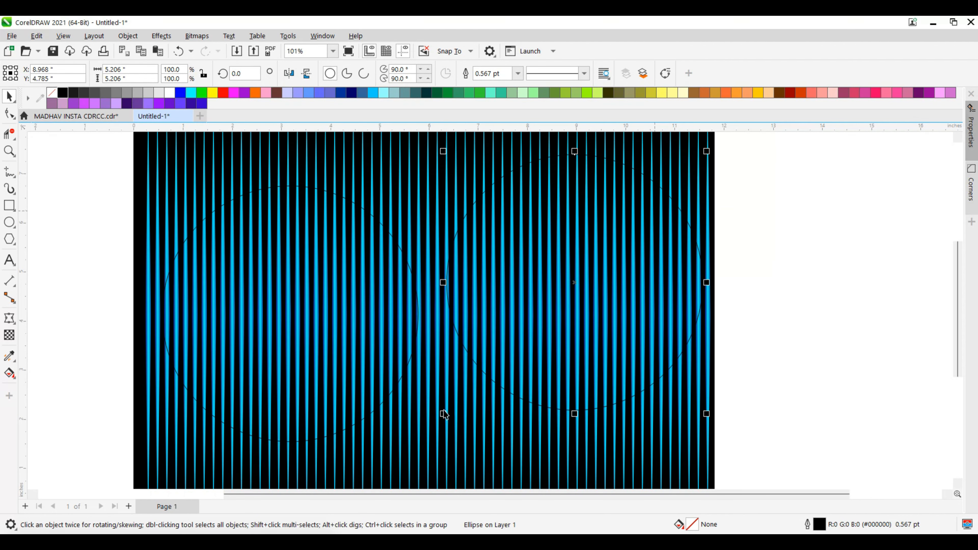
{"action": "left_click_drag", "start_coordinate": [444, 414], "coordinate": [538, 318]}
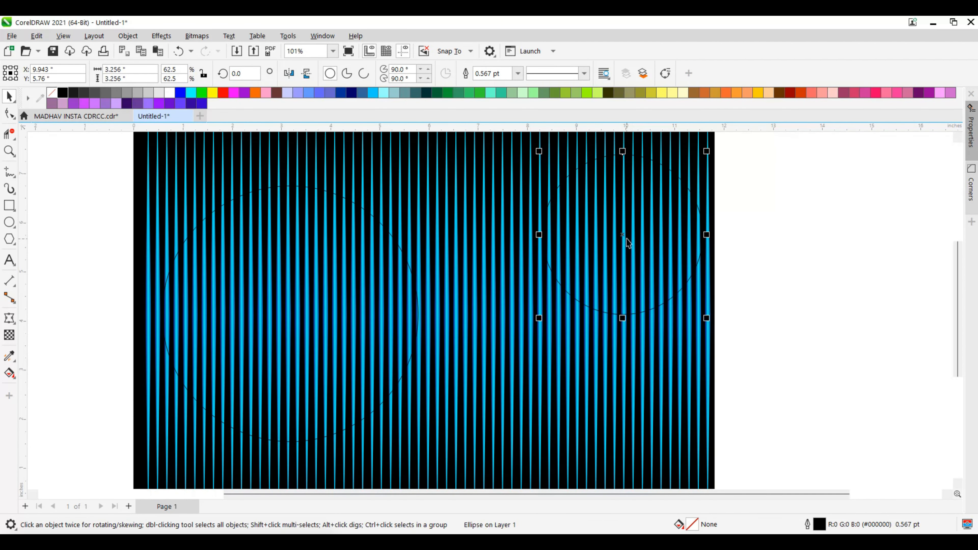
{"action": "left_click_drag", "start_coordinate": [628, 242], "coordinate": [618, 233]}
{"action": "left_click", "coordinate": [845, 216]}
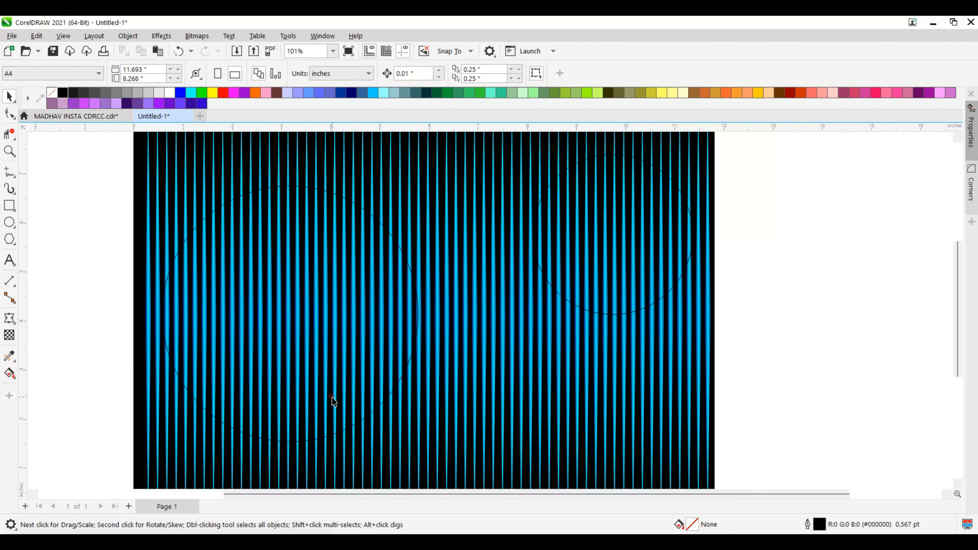
Move the large circle slightly right and down, centred at about X 3.46, Y 3.89 inches.
{"action": "left_click_drag", "start_coordinate": [291, 308], "coordinate": [322, 323]}
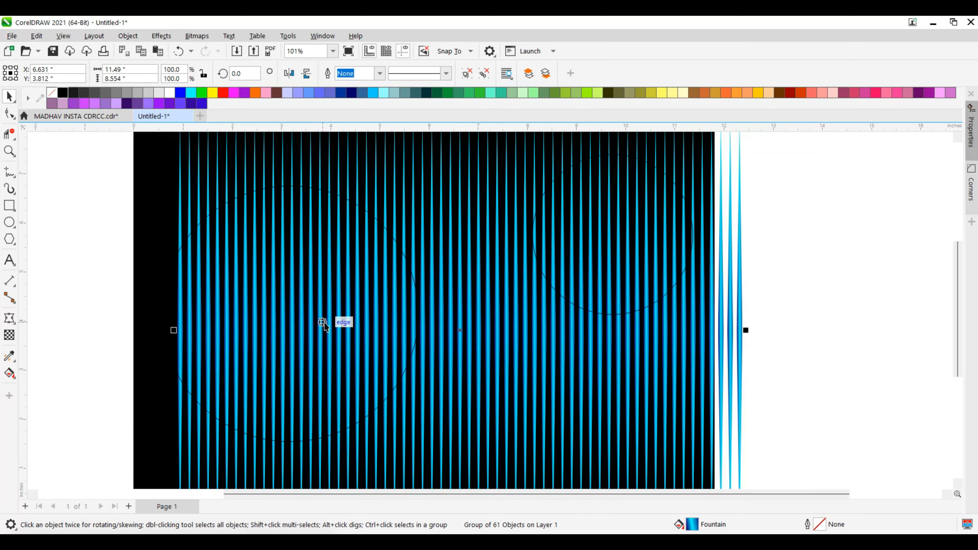
{"action": "key", "text": "ctrl+z"}
{"action": "scroll", "coordinate": [150, 258], "scroll_direction": "up", "scroll_amount": 2}
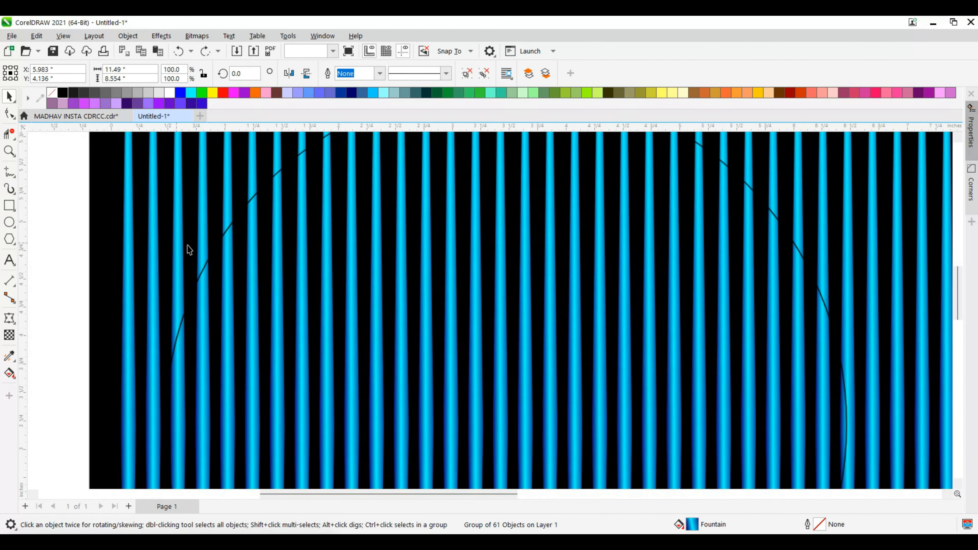
{"action": "left_click", "coordinate": [211, 259]}
{"action": "scroll", "coordinate": [137, 259], "scroll_direction": "down", "scroll_amount": 1}
{"action": "scroll", "coordinate": [136, 259], "scroll_direction": "down", "scroll_amount": 1}
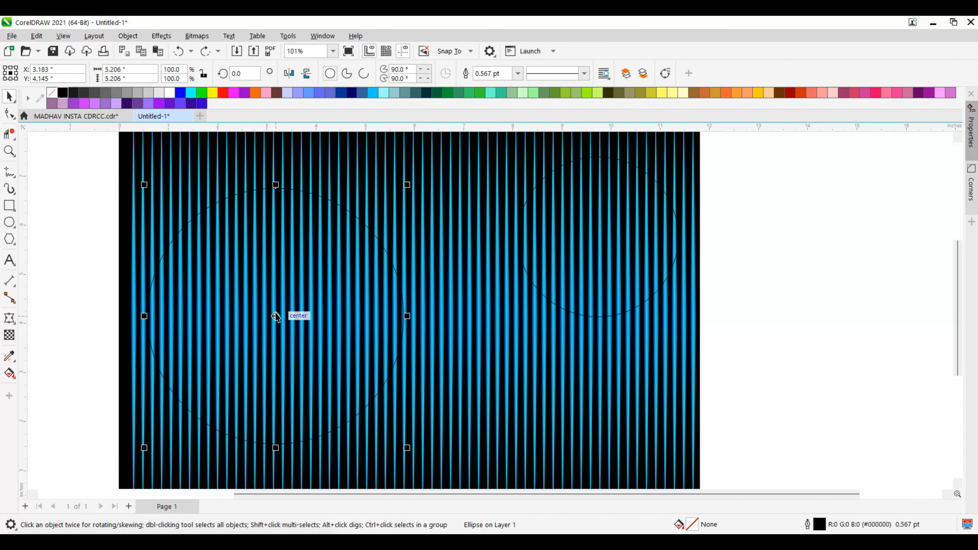
{"action": "left_click_drag", "start_coordinate": [275, 315], "coordinate": [289, 328]}
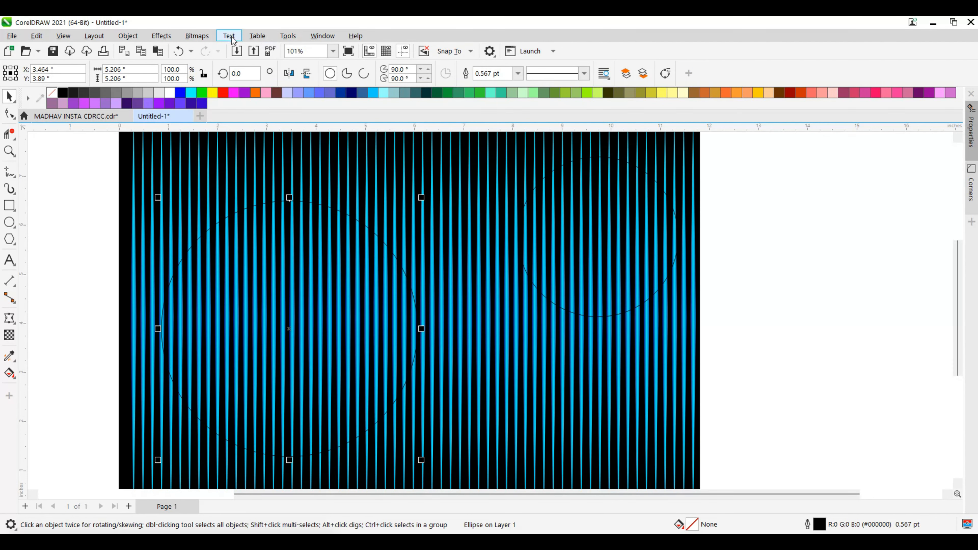
Apply a Fish Eye lens to the large circle with its viewpoint enabled at X 3.464, Y 3.89 inches.
{"action": "left_click", "coordinate": [166, 36]}
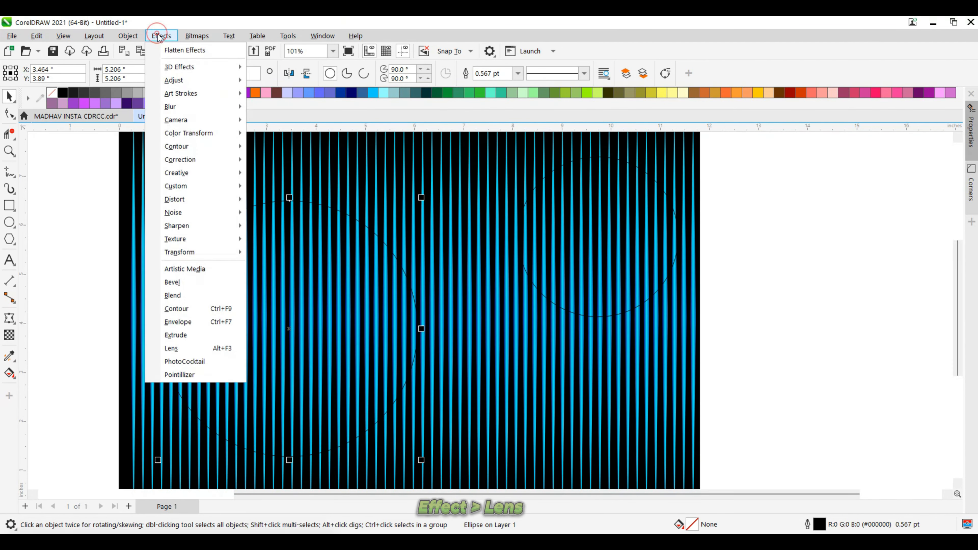
{"action": "left_click", "coordinate": [178, 352]}
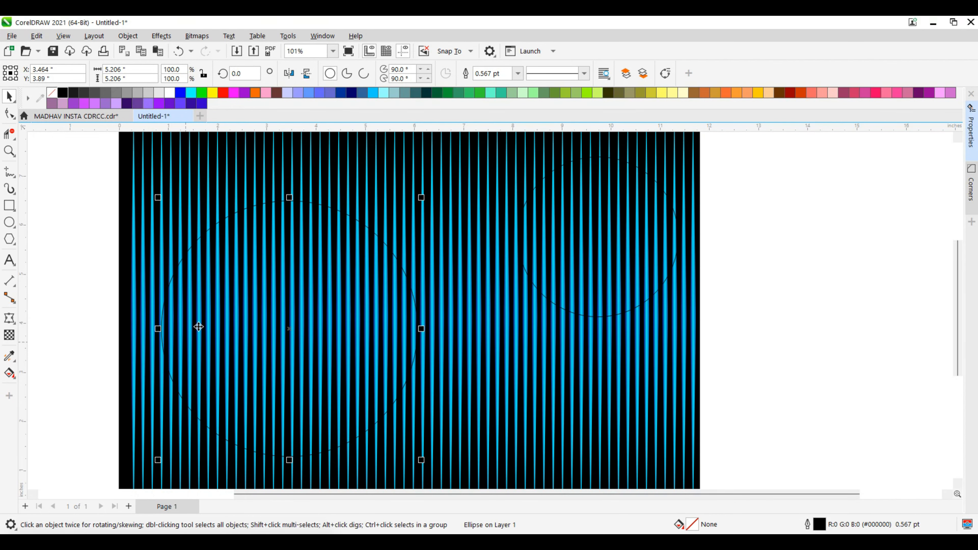
{"action": "scroll", "coordinate": [637, 258], "scroll_direction": "down", "scroll_amount": 1}
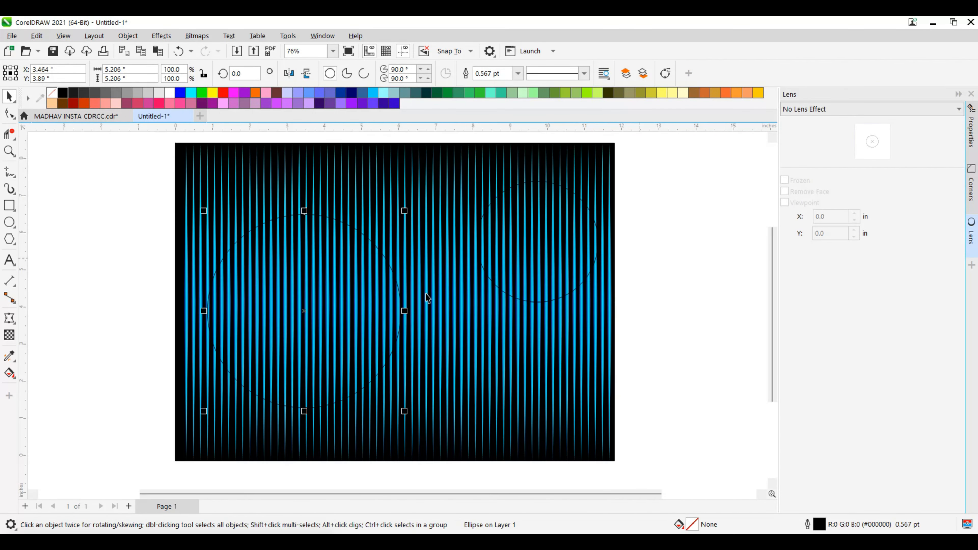
{"action": "left_click", "coordinate": [826, 110]}
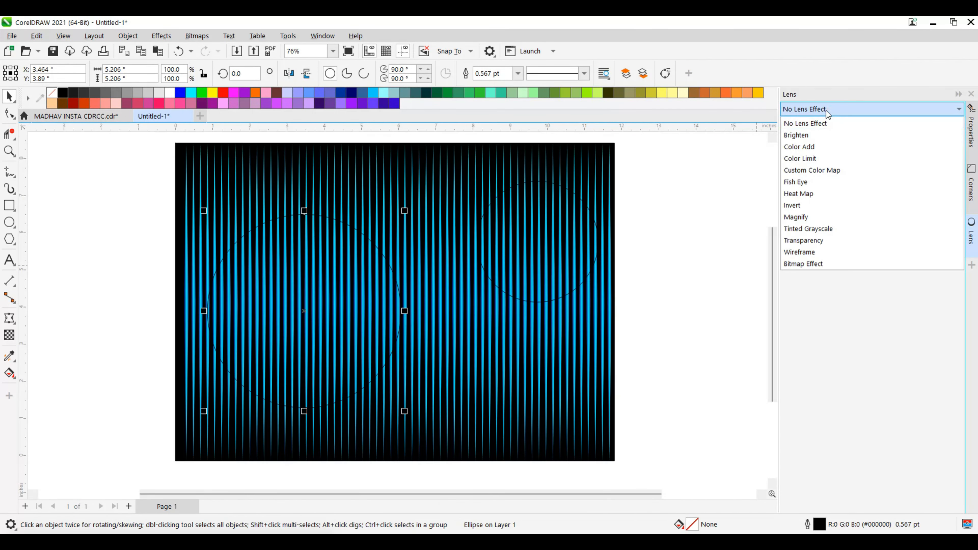
{"action": "left_click", "coordinate": [806, 184]}
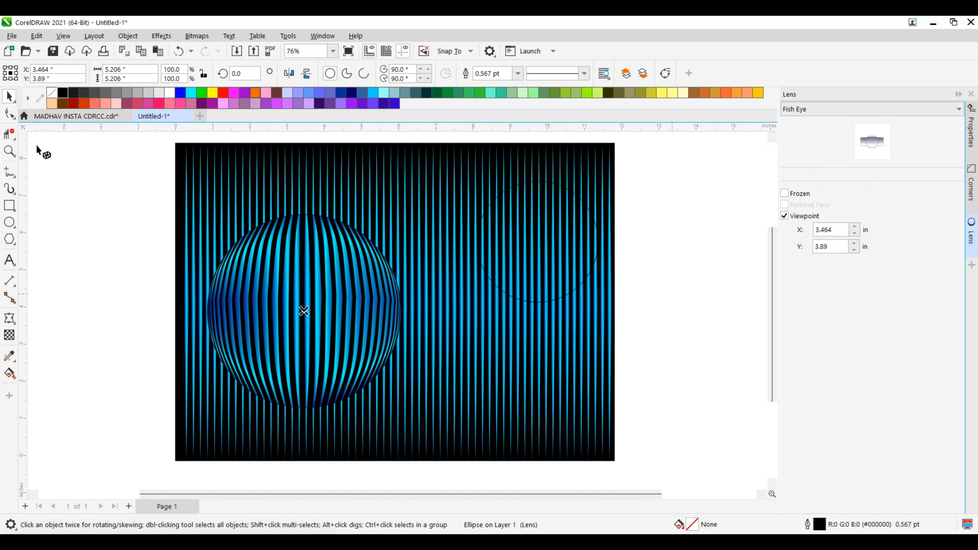
{"action": "key", "text": "Escape"}
Apply a black-to-white linear fountain fill to the large fish-eye circle with the Interactive Fill tool.
{"action": "scroll", "coordinate": [266, 333], "scroll_direction": "up", "scroll_amount": 5}
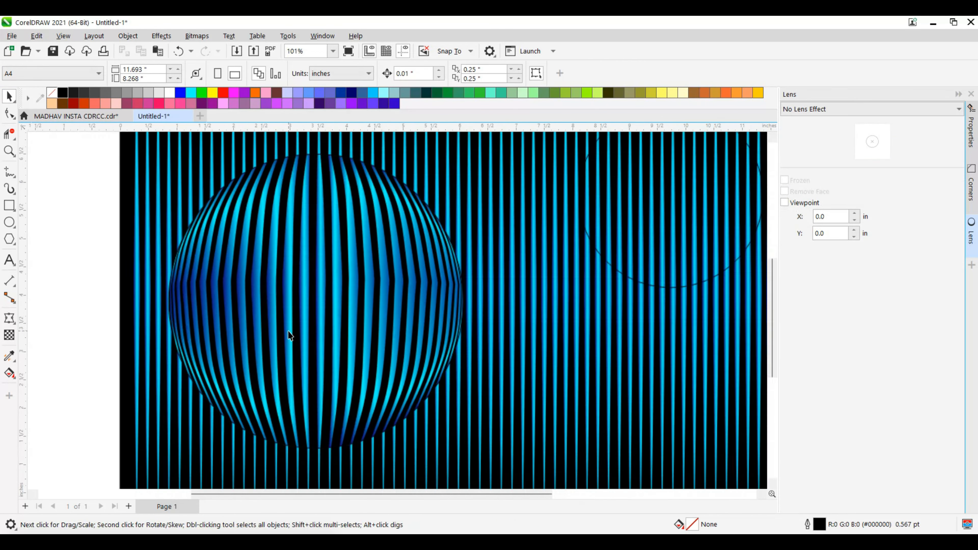
{"action": "left_click", "coordinate": [217, 307]}
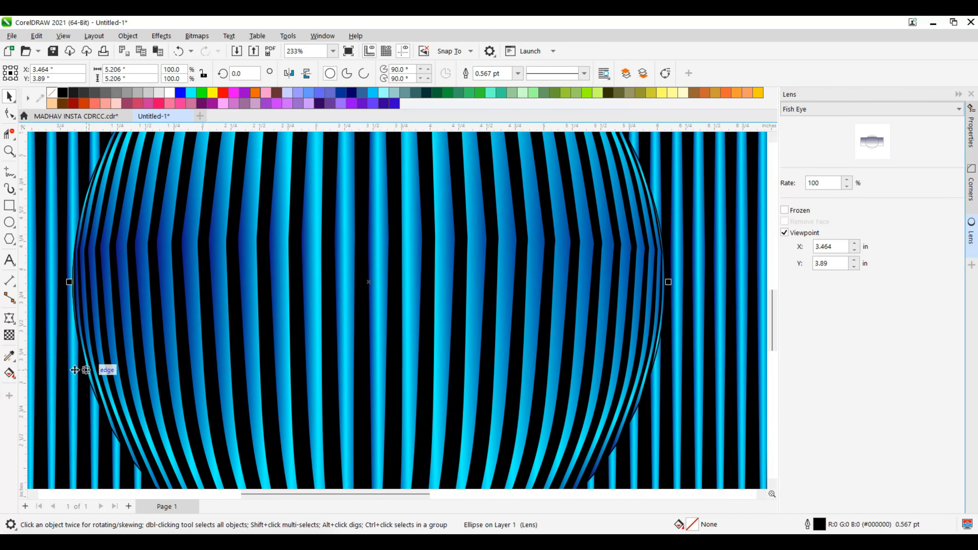
{"action": "left_click", "coordinate": [12, 374]}
{"action": "scroll", "coordinate": [456, 325], "scroll_direction": "down", "scroll_amount": 3}
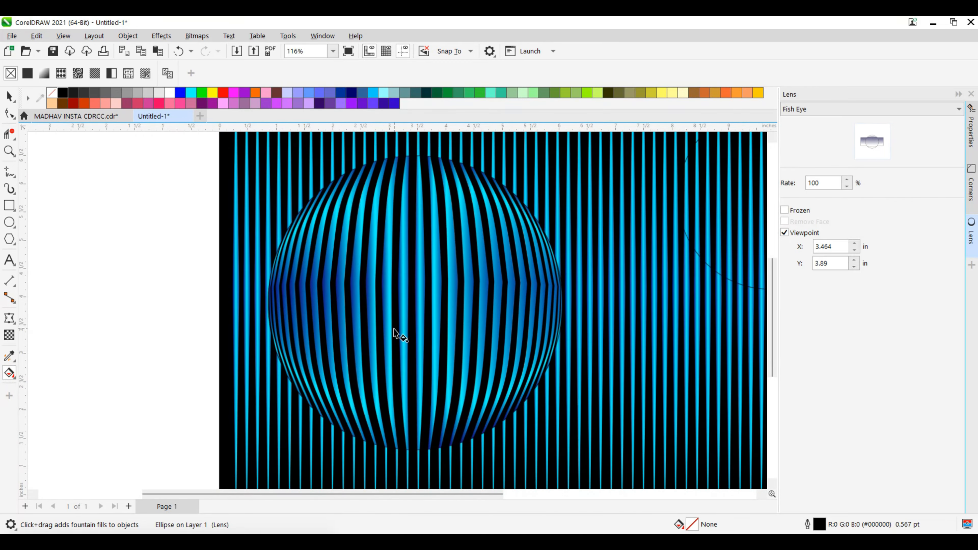
{"action": "left_click_drag", "start_coordinate": [345, 326], "coordinate": [403, 329]}
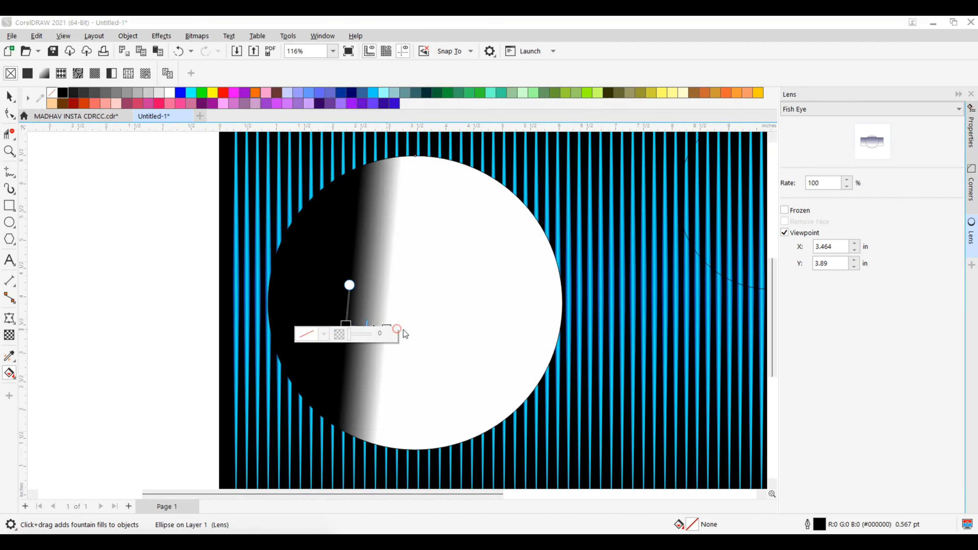
Undo the black-to-white fountain fill on the large fish-eye circle and deselect it.
{"action": "key", "text": "ctrl+z"}
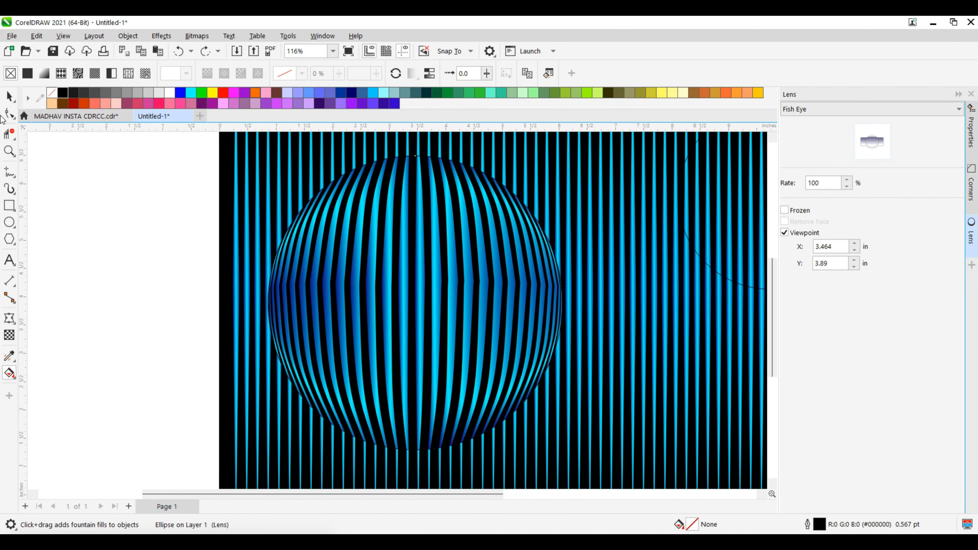
{"action": "left_click", "coordinate": [9, 96]}
{"action": "left_click", "coordinate": [179, 273]}
{"action": "scroll", "coordinate": [338, 308], "scroll_direction": "down", "scroll_amount": 2}
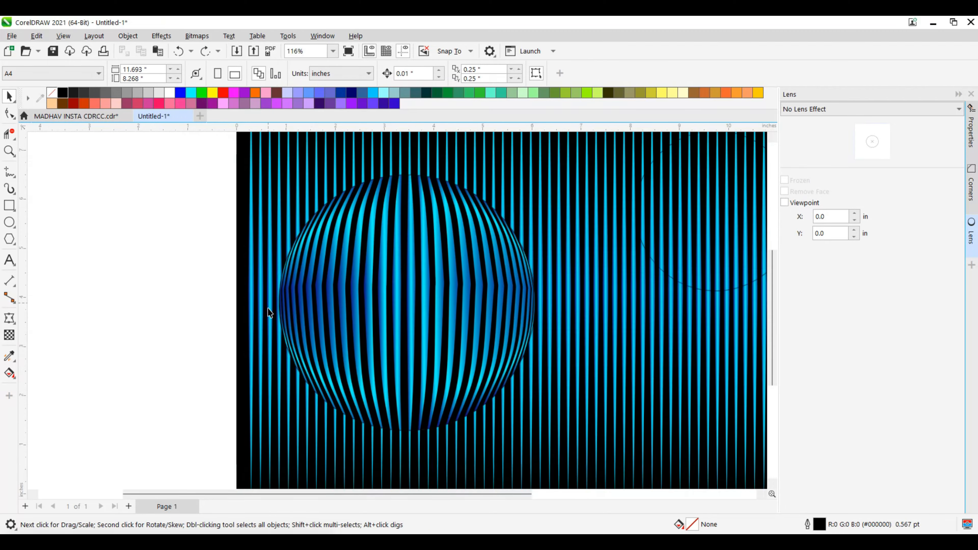
{"action": "scroll", "coordinate": [338, 308], "scroll_direction": "up", "scroll_amount": 3}
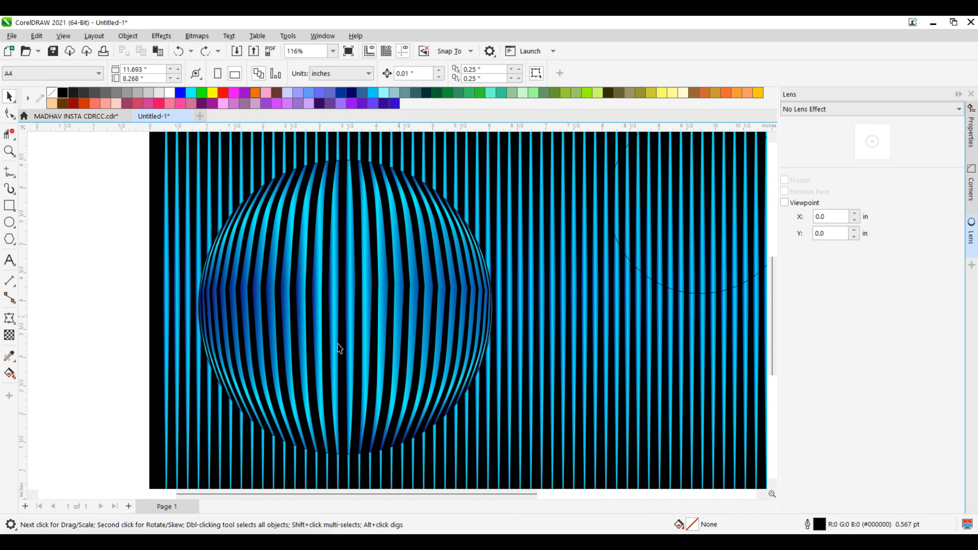
Move the large fish-eye circle up and left on the striped background, centred at about X 2.98, Y 5.02 inches.
{"action": "mouse_move", "coordinate": [329, 329]}
{"action": "left_mouse_down"}
{"action": "mouse_move", "coordinate": [337, 326]}
{"action": "mouse_move", "coordinate": [310, 332]}
{"action": "mouse_move", "coordinate": [322, 320]}
{"action": "mouse_move", "coordinate": [338, 323]}
{"action": "left_mouse_up"}
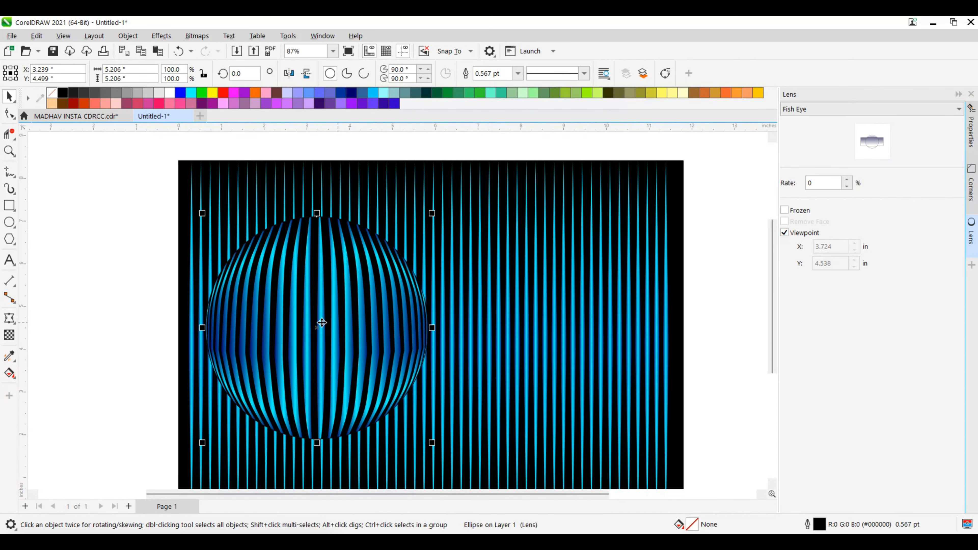
{"action": "left_click", "coordinate": [316, 326]}
{"action": "left_click", "coordinate": [177, 246]}
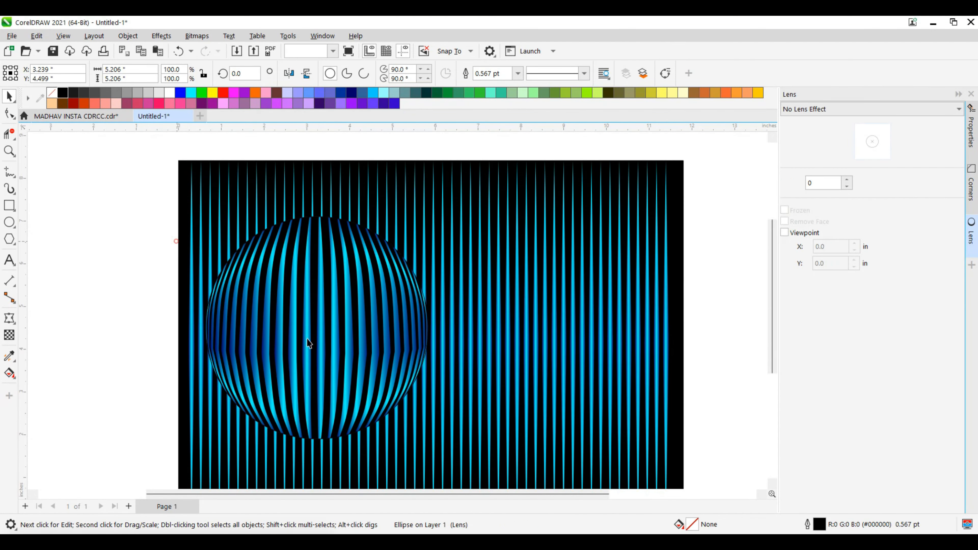
{"action": "scroll", "coordinate": [335, 278], "scroll_direction": "up", "scroll_amount": 5}
{"action": "scroll", "coordinate": [355, 284], "scroll_direction": "down", "scroll_amount": 5}
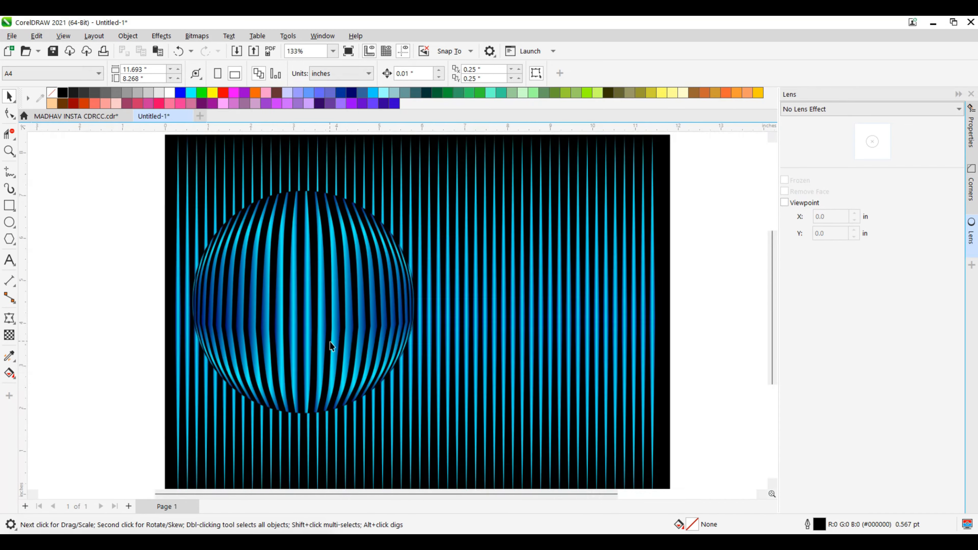
{"action": "left_click", "coordinate": [367, 310]}
{"action": "left_click_drag", "start_coordinate": [367, 309], "coordinate": [301, 280]}
{"action": "left_click", "coordinate": [294, 277]}
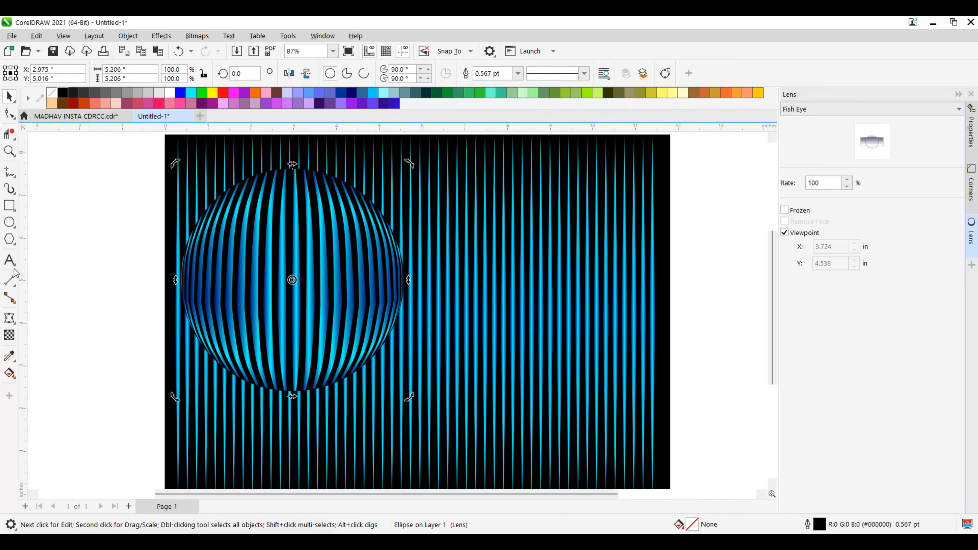
Draw a circle about 3.32 inches in diameter on the upper right of the background, centred at about X 8.38, Y 6.53 inches.
{"action": "left_click", "coordinate": [15, 228]}
{"action": "left_click", "coordinate": [88, 223]}
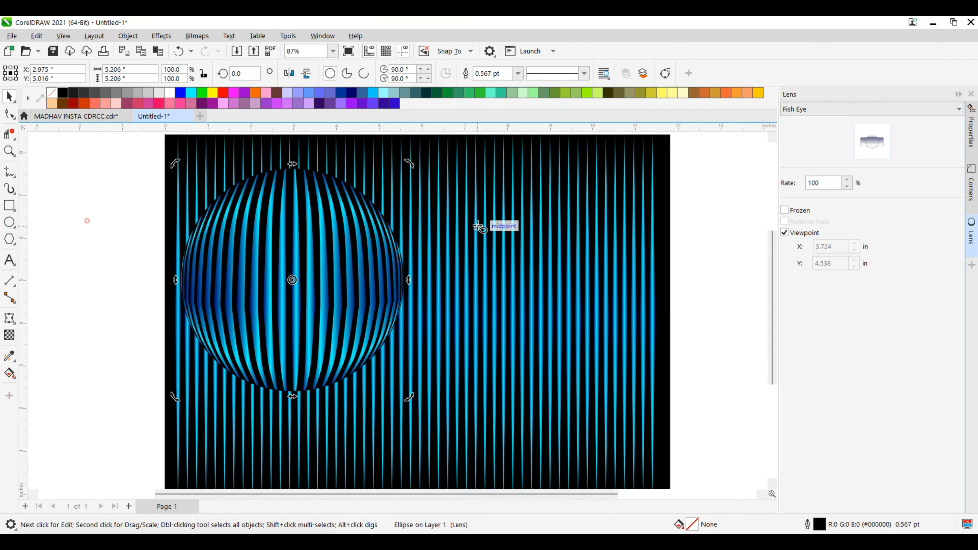
{"action": "left_click_drag", "start_coordinate": [523, 215], "coordinate": [595, 270]}
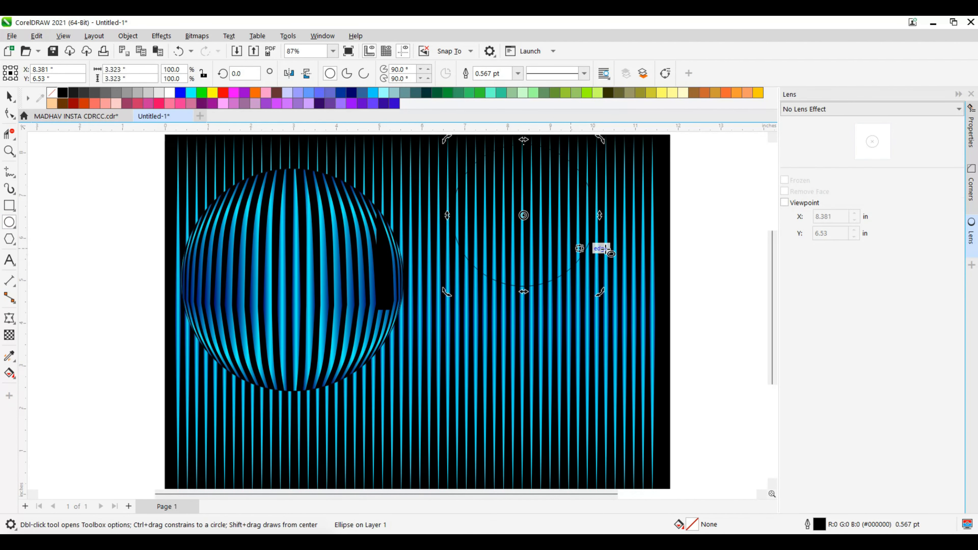
{"action": "left_click", "coordinate": [14, 98]}
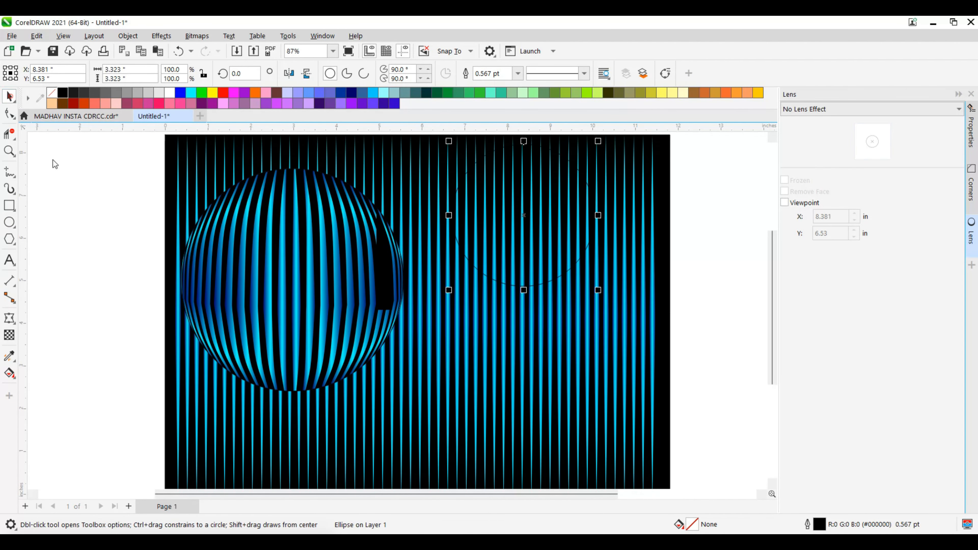
{"action": "left_click", "coordinate": [98, 210]}
Apply a Fish Eye lens to the small circle at the background's upper right.
{"action": "scroll", "coordinate": [430, 279], "scroll_direction": "up", "scroll_amount": 5}
{"action": "double_click", "coordinate": [313, 269]}
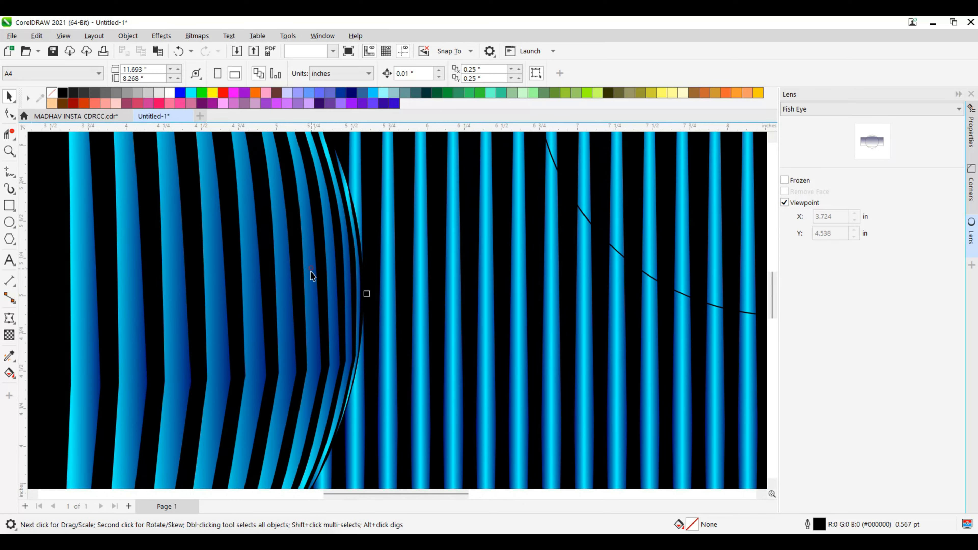
{"action": "scroll", "coordinate": [342, 339], "scroll_direction": "down", "scroll_amount": 4}
{"action": "left_click", "coordinate": [531, 281]}
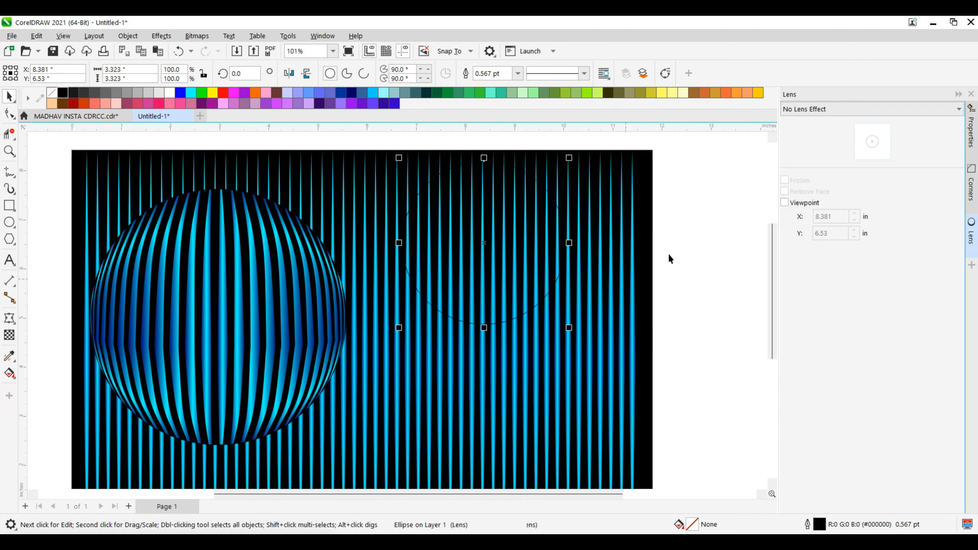
{"action": "left_click", "coordinate": [822, 109]}
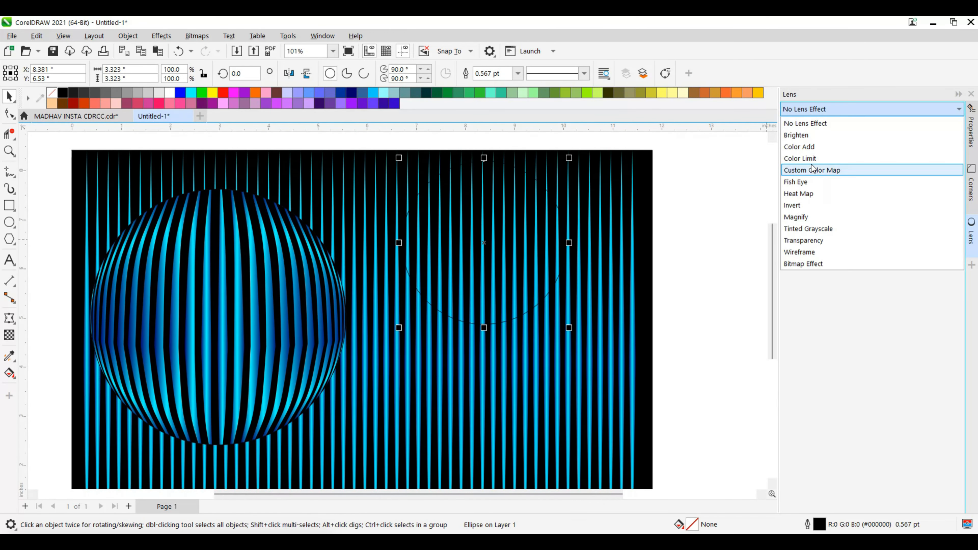
{"action": "left_click", "coordinate": [811, 193]}
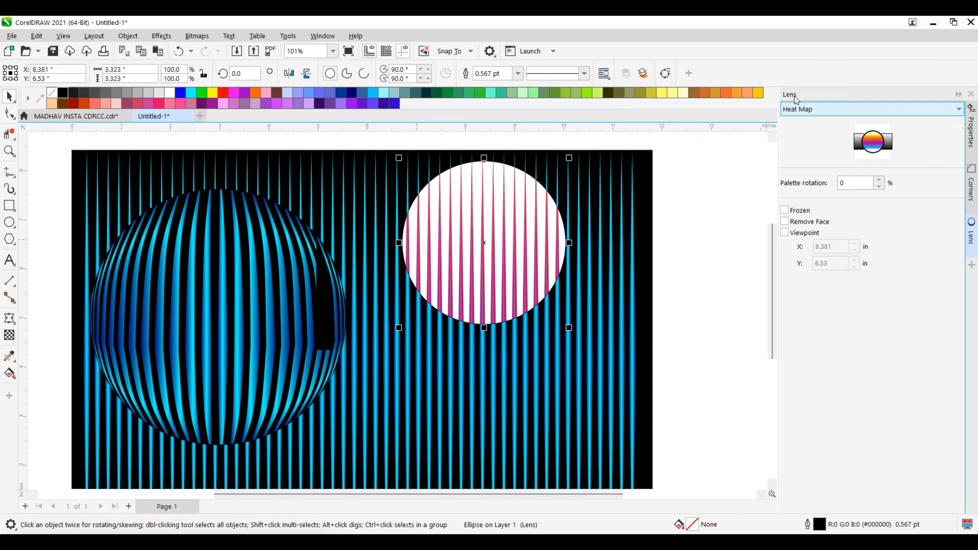
{"action": "left_click", "coordinate": [807, 108]}
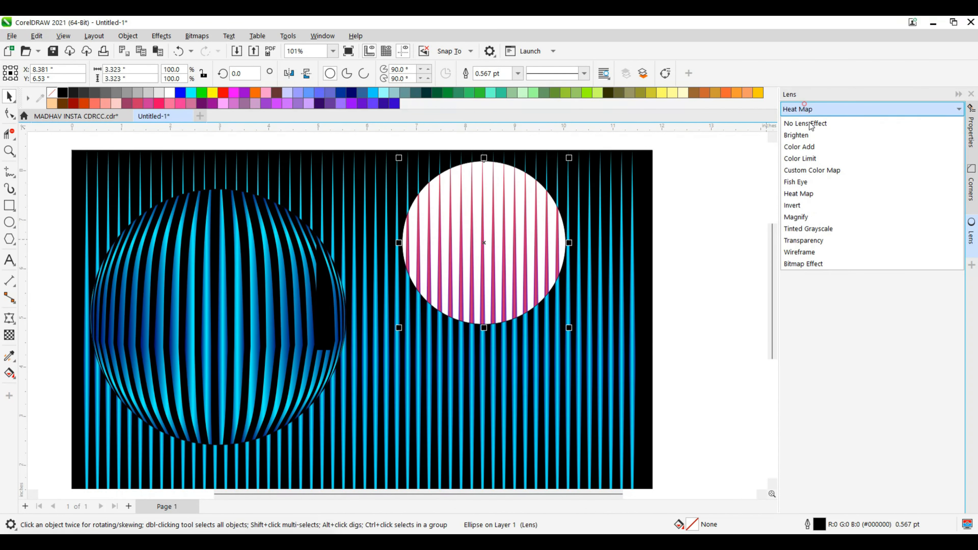
{"action": "left_click", "coordinate": [807, 184]}
Try the small fish-eye circle at different spots, ending over the large sphere at about X 4.61, Y 4.86 inches.
{"action": "left_click_drag", "start_coordinate": [481, 242], "coordinate": [542, 249]}
{"action": "scroll", "coordinate": [608, 255], "scroll_direction": "up", "scroll_amount": 1}
{"action": "left_click", "coordinate": [655, 309]}
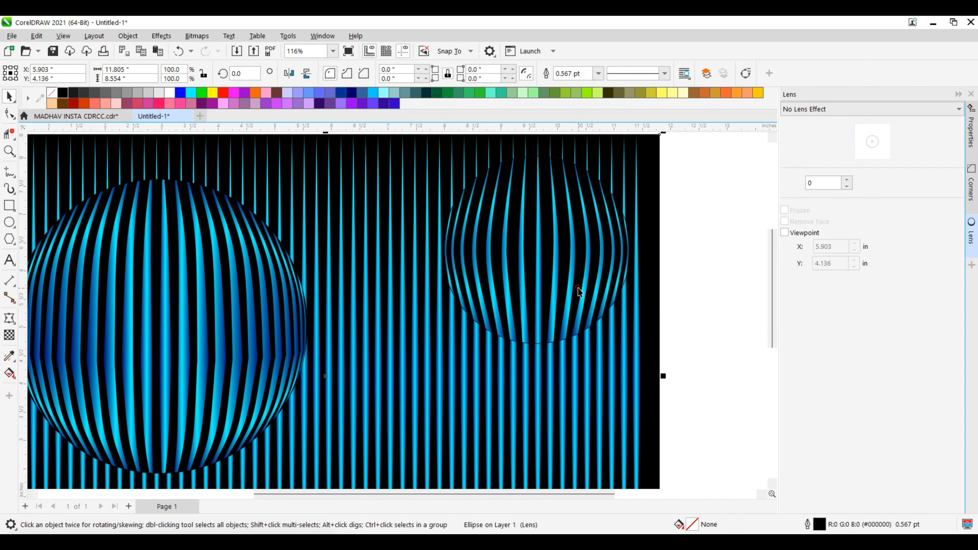
{"action": "left_click", "coordinate": [578, 291]}
{"action": "left_click", "coordinate": [461, 341]}
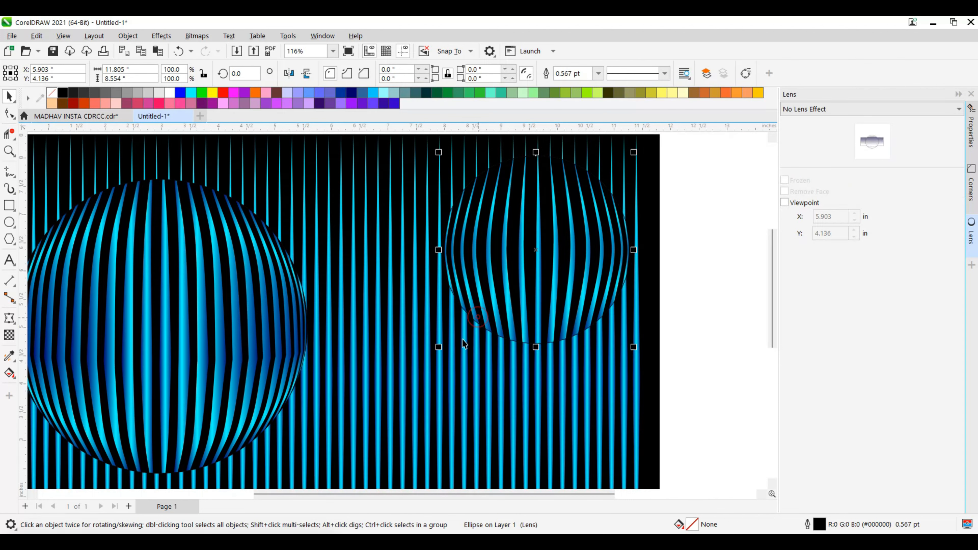
{"action": "left_click", "coordinate": [439, 354]}
{"action": "left_click_drag", "start_coordinate": [520, 280], "coordinate": [325, 383]}
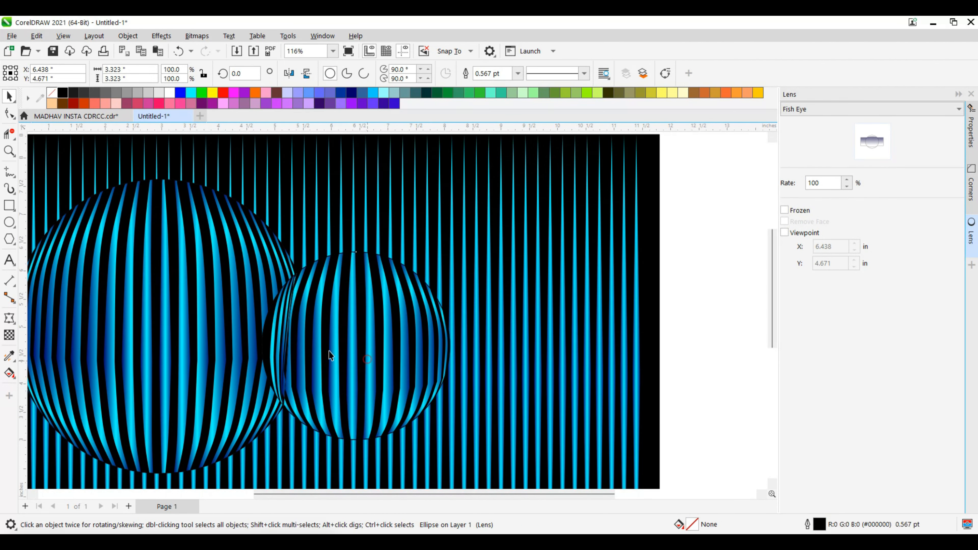
{"action": "left_click_drag", "start_coordinate": [325, 343], "coordinate": [272, 343]}
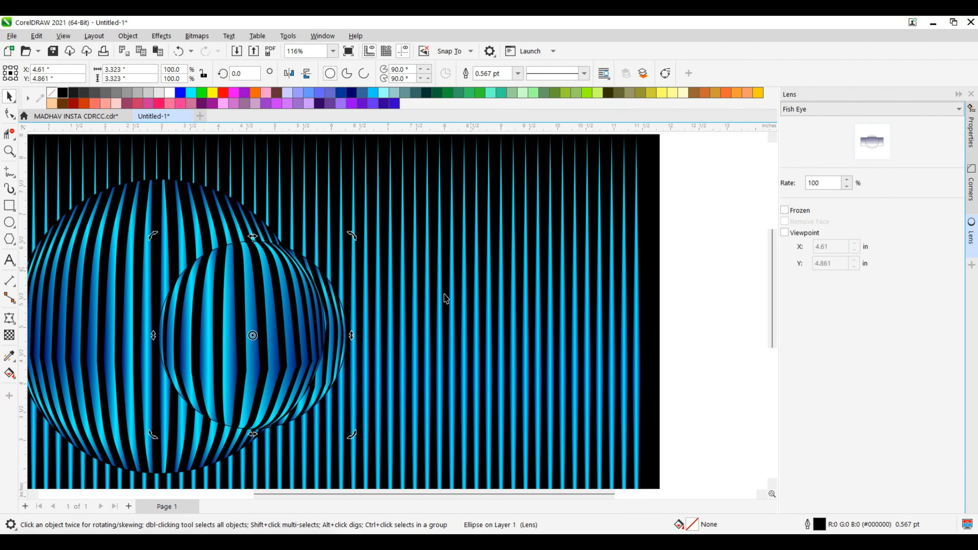
Move the small fish-eye circle to the right of the large sphere, centred at about X 7.89, Y 4.47 inches.
{"action": "scroll", "coordinate": [444, 294], "scroll_direction": "down", "scroll_amount": 1}
{"action": "left_click", "coordinate": [506, 294]}
{"action": "left_click", "coordinate": [315, 336]}
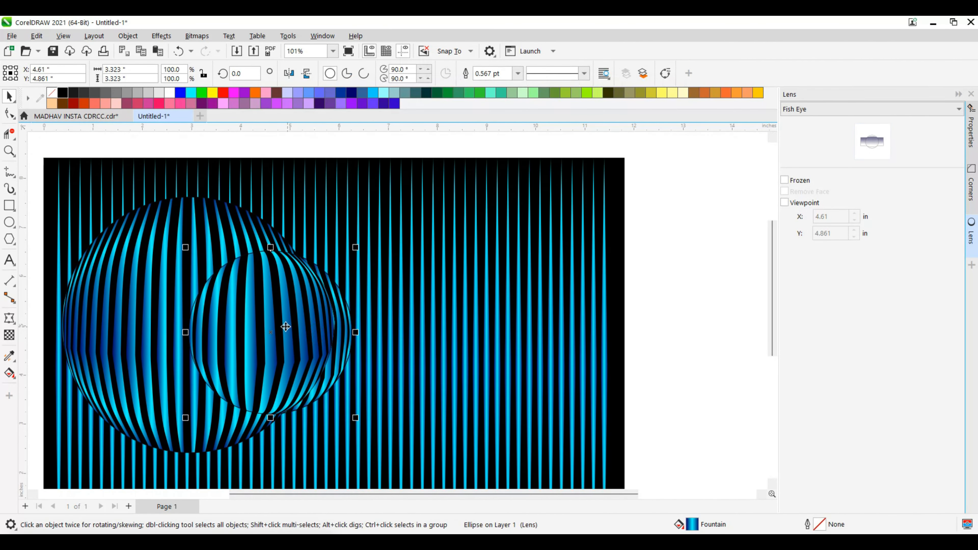
{"action": "left_click_drag", "start_coordinate": [285, 327], "coordinate": [447, 346]}
{"action": "scroll", "coordinate": [459, 276], "scroll_direction": "down", "scroll_amount": 1}
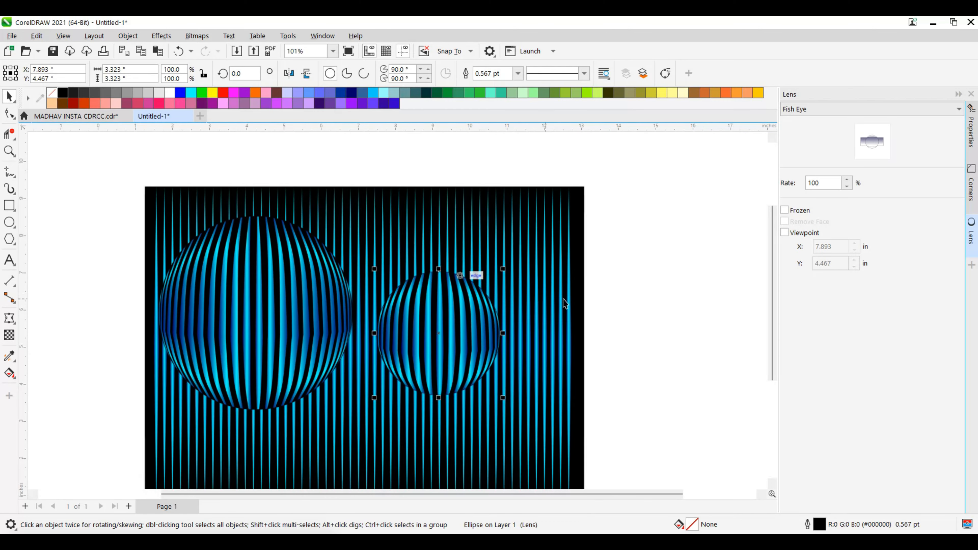
{"action": "left_click", "coordinate": [638, 285]}
Shift both fish-eye circles together to the right, centring the pair at about X 5.70 inches, and collapse the Lens settings.
{"action": "left_click_drag", "start_coordinate": [98, 207], "coordinate": [548, 464]}
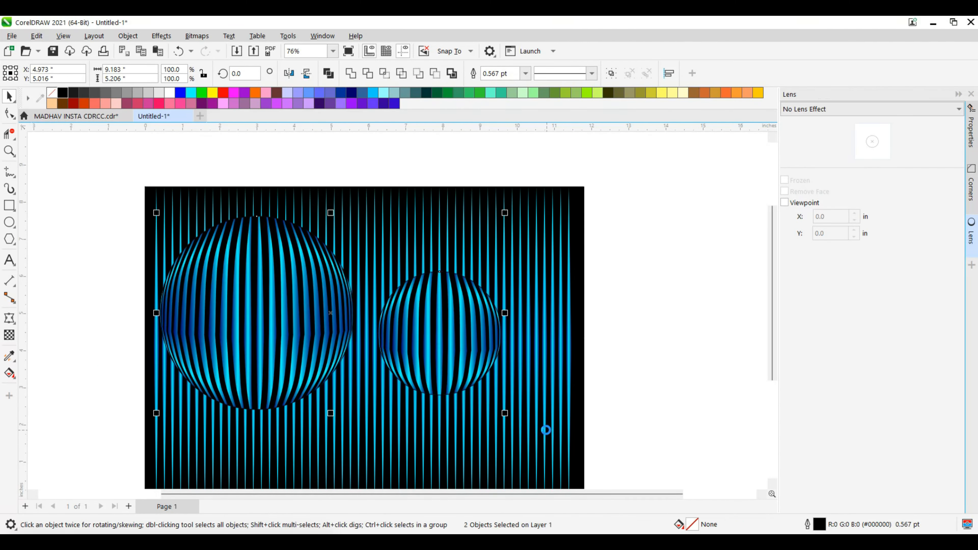
{"action": "scroll", "coordinate": [297, 387], "scroll_direction": "up", "scroll_amount": 1}
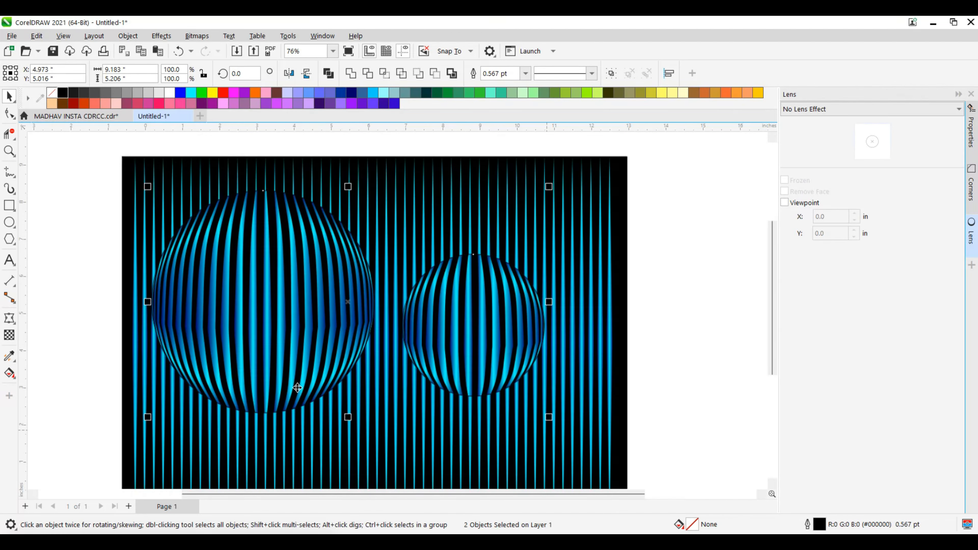
{"action": "key", "text": "Right"}
{"action": "key", "text": "Right"}
{"action": "key", "text": "Right"}
{"action": "key", "text": "Right"}
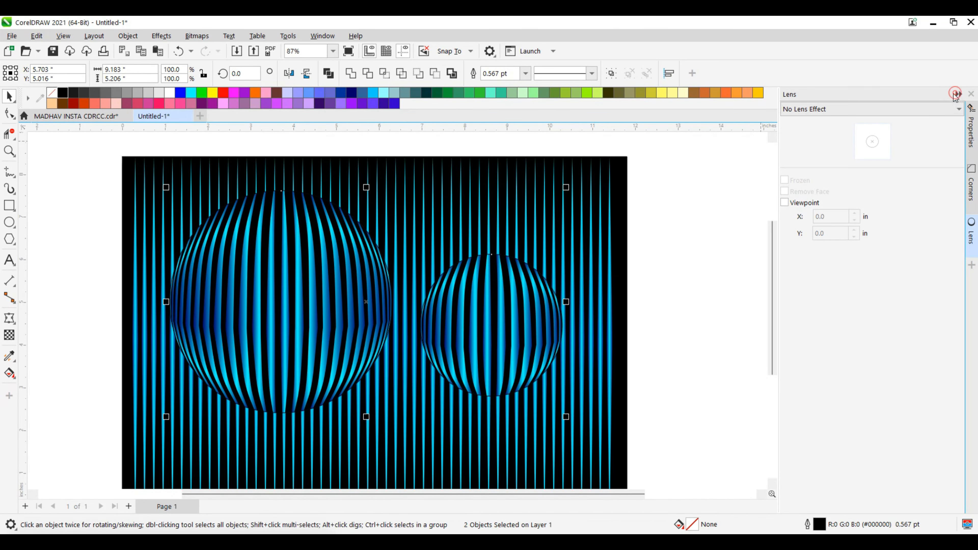
{"action": "left_click", "coordinate": [955, 94]}
{"action": "scroll", "coordinate": [793, 171], "scroll_direction": "down", "scroll_amount": 2}
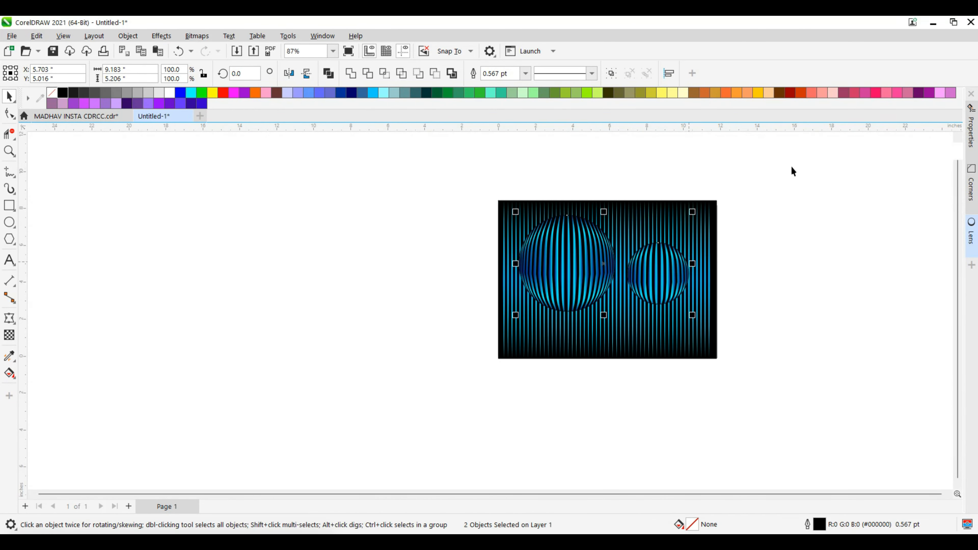
Scale the entire artwork up about its centre to about 59.96 by 43.45 inches.
{"action": "key", "text": "ctrl+a"}
{"action": "scroll", "coordinate": [472, 427], "scroll_direction": "down", "scroll_amount": 2}
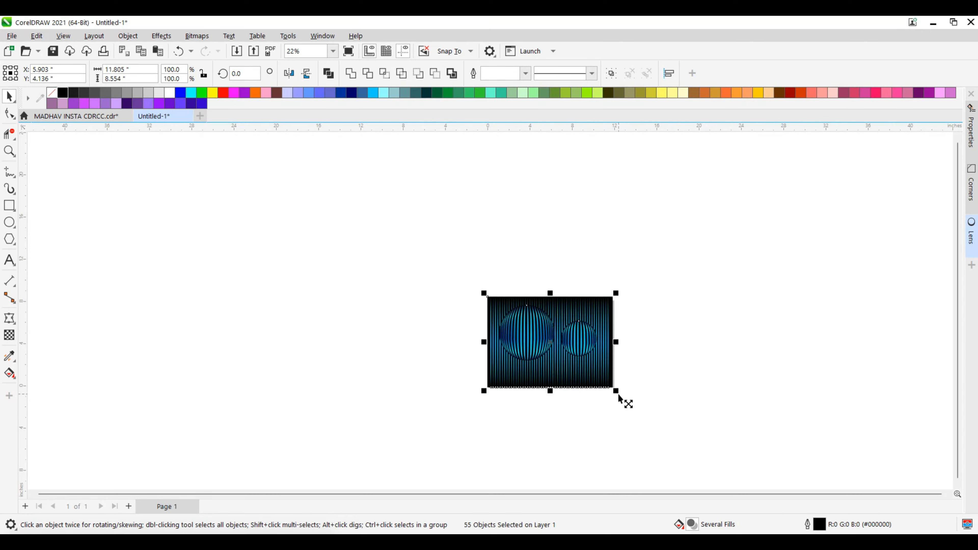
{"action": "left_click_drag", "start_coordinate": [618, 397], "coordinate": [438, 371]}
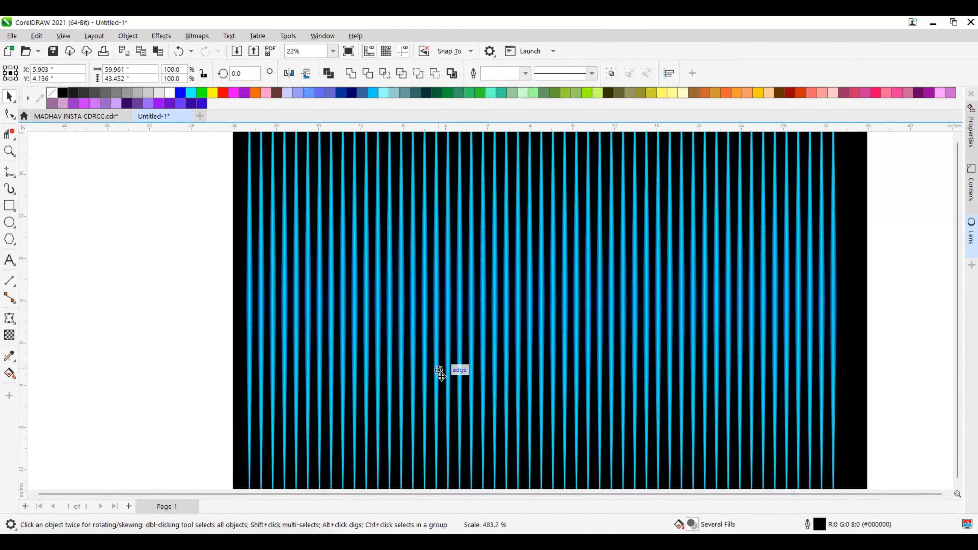
{"action": "scroll", "coordinate": [423, 372], "scroll_direction": "down", "scroll_amount": 1}
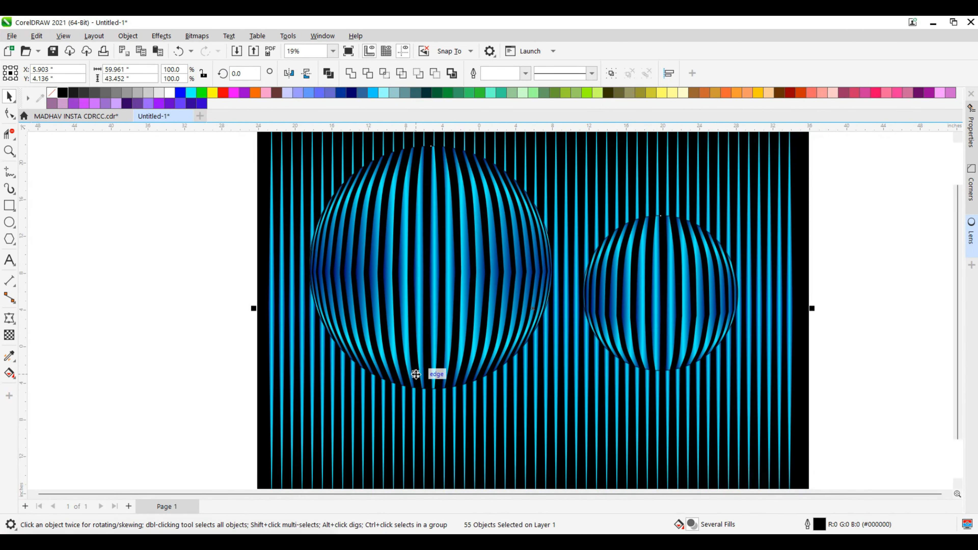
{"action": "left_click", "coordinate": [848, 319]}
{"action": "scroll", "coordinate": [550, 326], "scroll_direction": "down", "scroll_amount": 1}
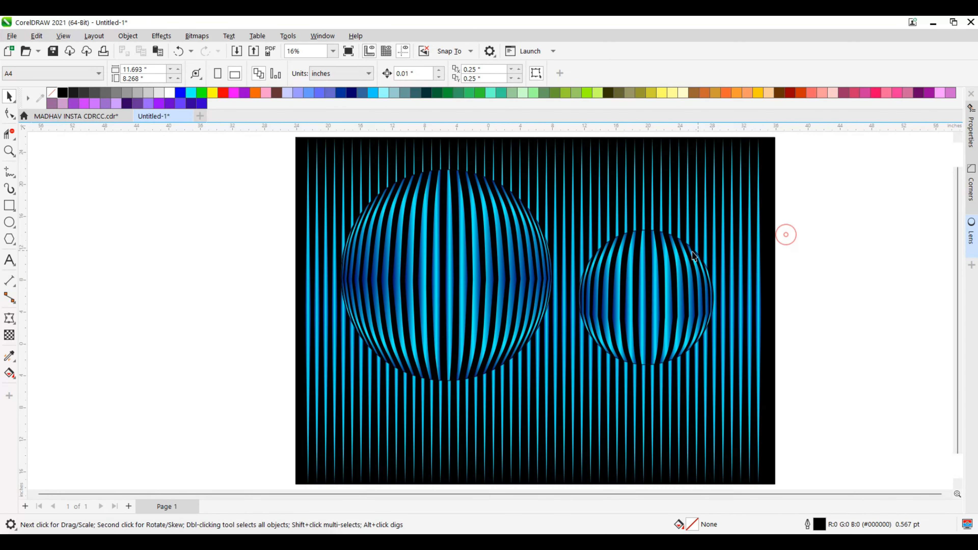
{"action": "scroll", "coordinate": [692, 251], "scroll_direction": "down", "scroll_amount": 2}
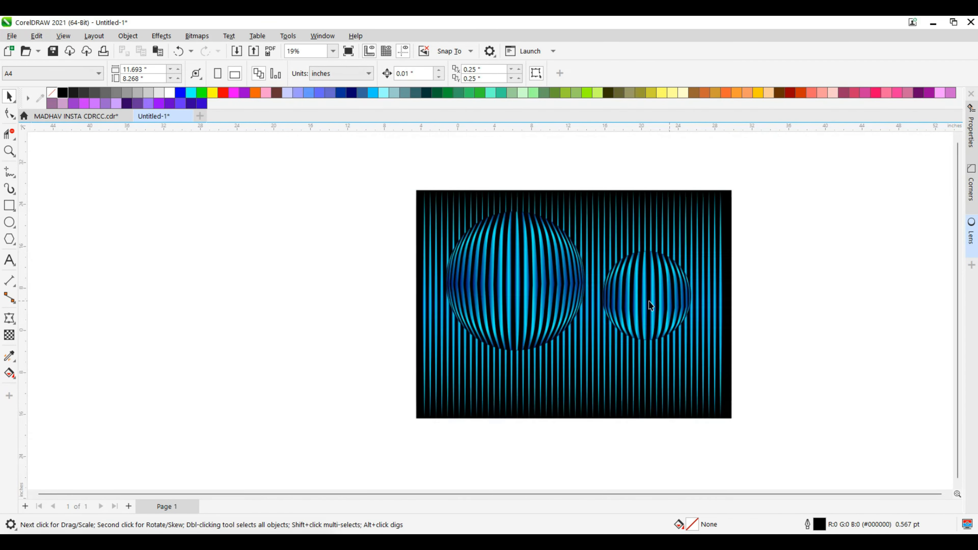
Group the two fish-eye circles and lock the group.
{"action": "left_click", "coordinate": [716, 244]}
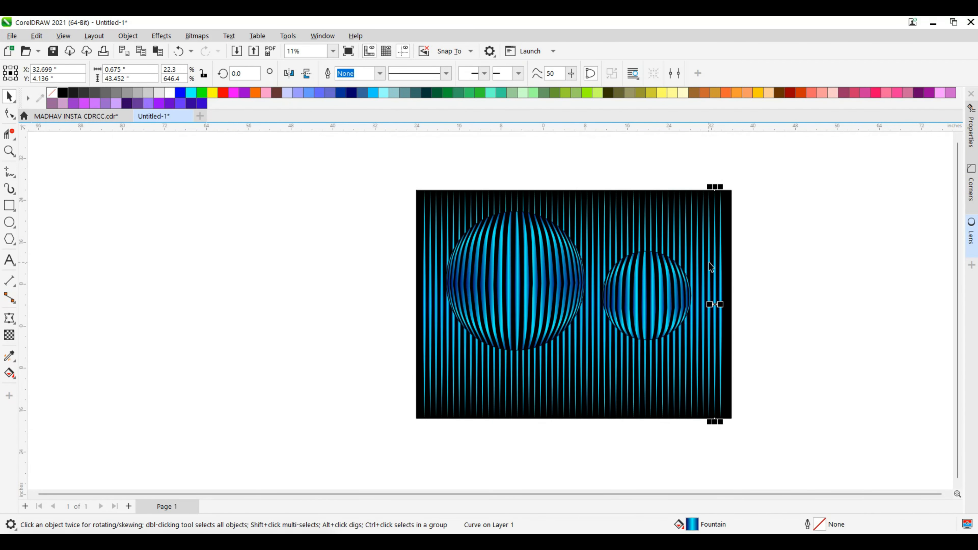
{"action": "left_click", "coordinate": [639, 293]}
{"action": "left_click", "coordinate": [550, 289], "text": "shift"}
{"action": "key", "text": "ctrl+g"}
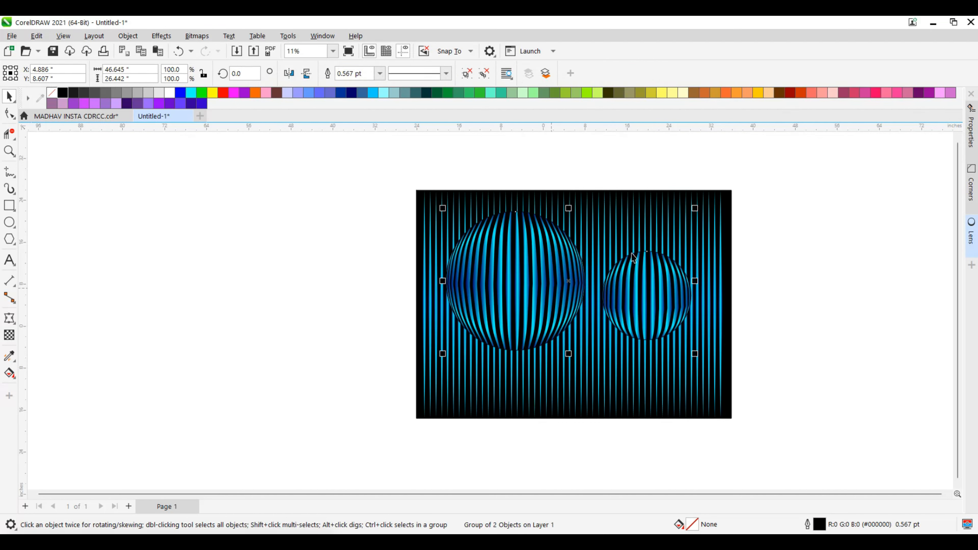
{"action": "left_click", "coordinate": [795, 169]}
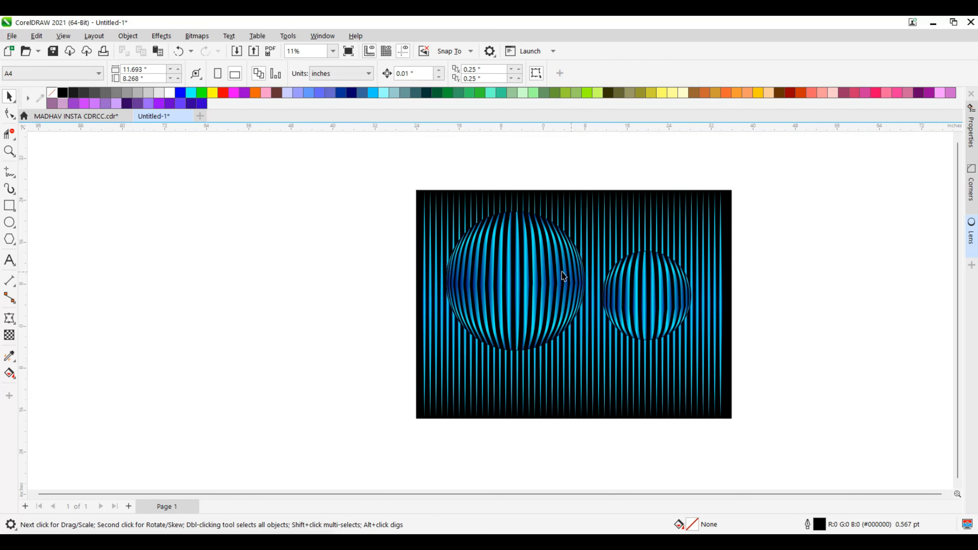
{"action": "right_click", "coordinate": [542, 262]}
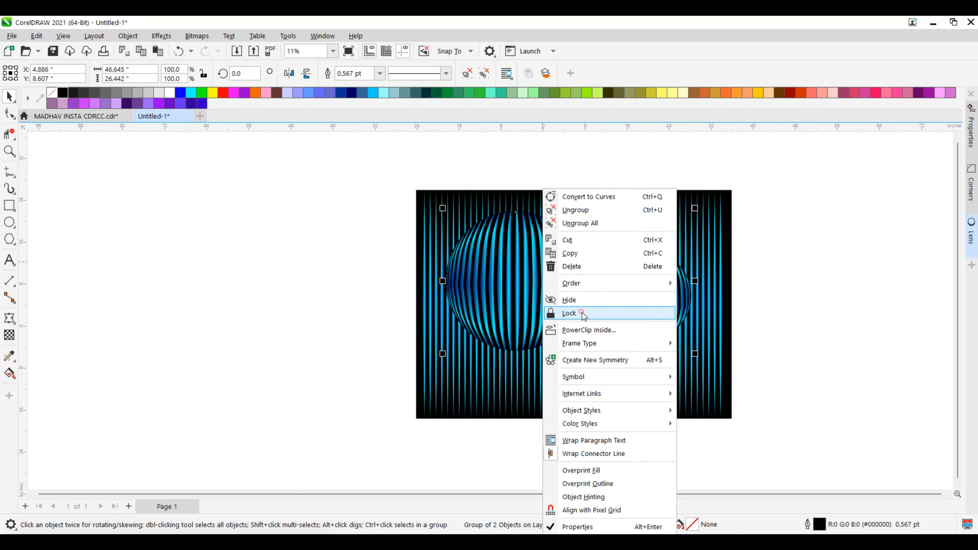
{"action": "left_click", "coordinate": [583, 315]}
Group all the blue gradient stripes together.
{"action": "left_click_drag", "start_coordinate": [770, 178], "coordinate": [419, 454]}
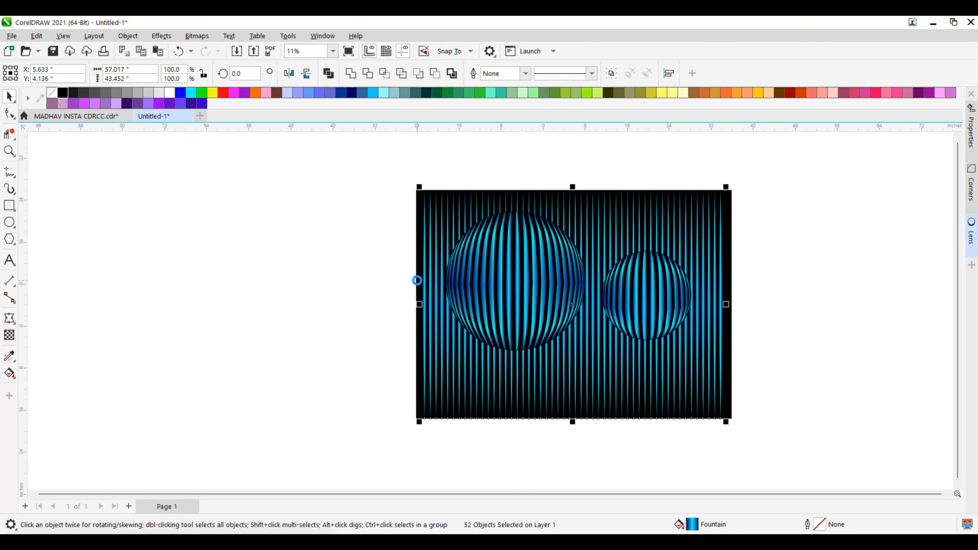
{"action": "key", "text": "ctrl+g"}
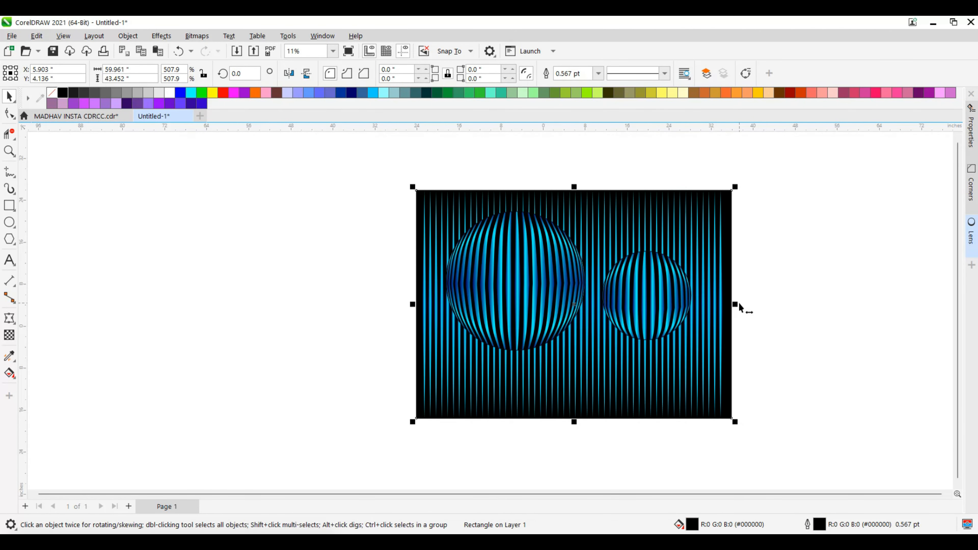
Enlarge the black background rectangle symmetrically about its centre to about 164.47 by 78.53 inches.
{"action": "left_click_drag", "start_coordinate": [735, 305], "coordinate": [950, 304]}
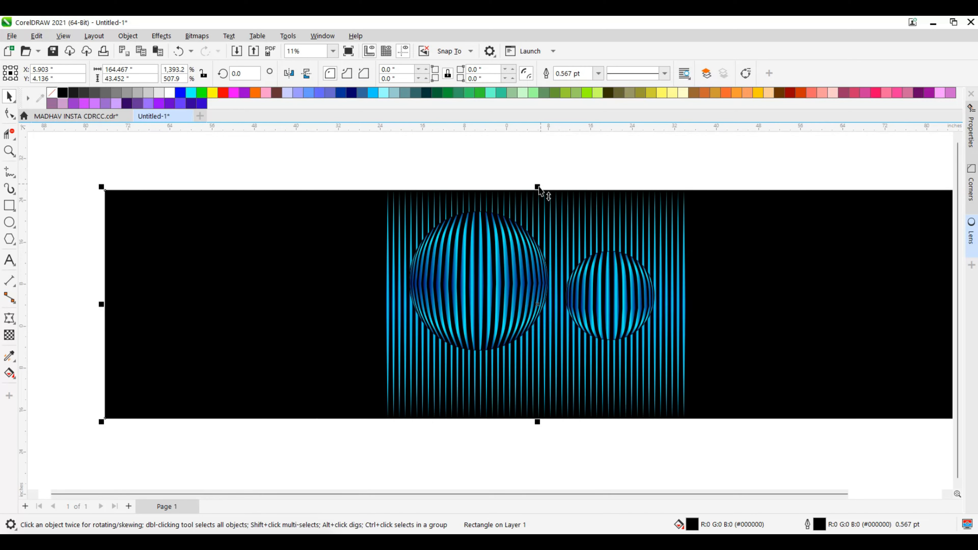
{"action": "left_click_drag", "start_coordinate": [538, 188], "coordinate": [557, 133]}
{"action": "scroll", "coordinate": [225, 270], "scroll_direction": "down", "scroll_amount": 2}
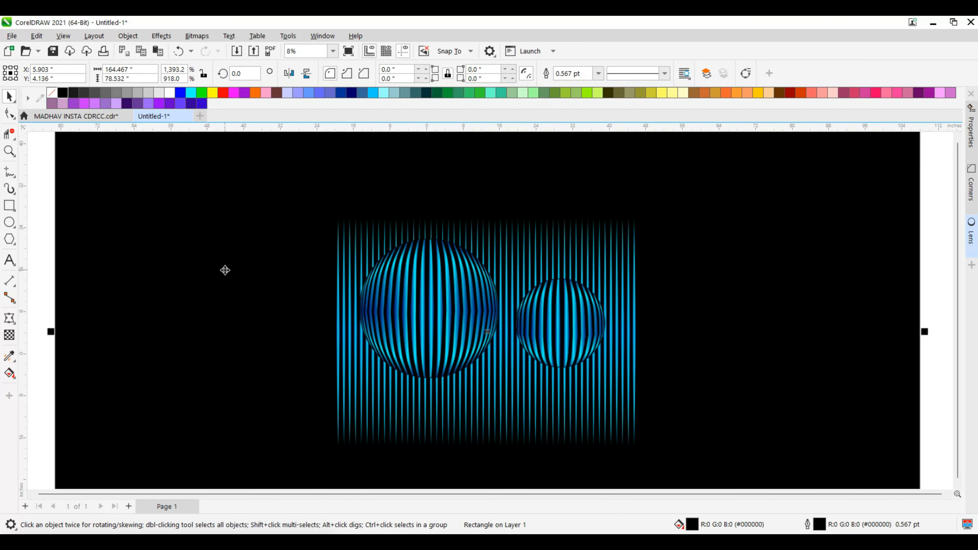
{"action": "scroll", "coordinate": [564, 258], "scroll_direction": "up", "scroll_amount": 2}
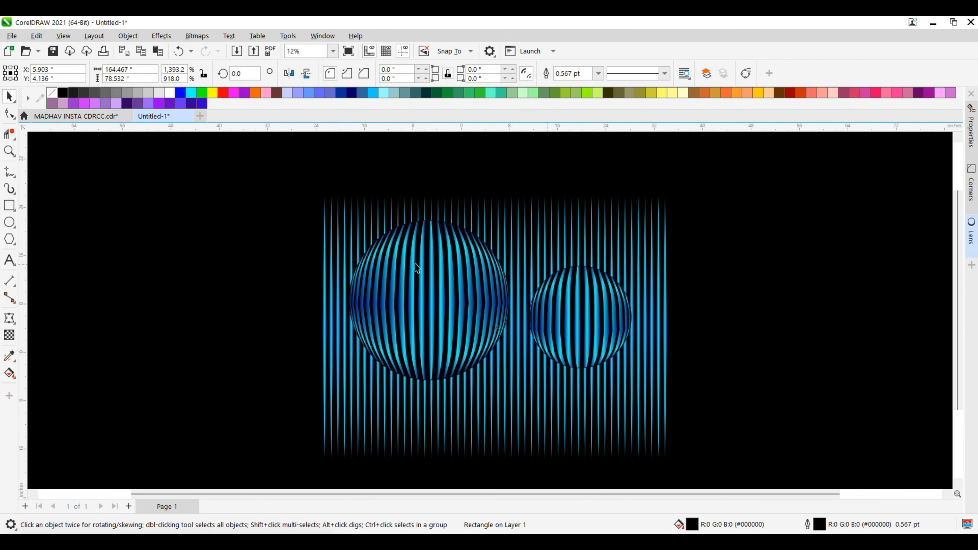
Place a copy of the stripe group directly left of the original and fine-tune its centre to X -51.394 inches.
{"action": "left_click", "coordinate": [630, 216]}
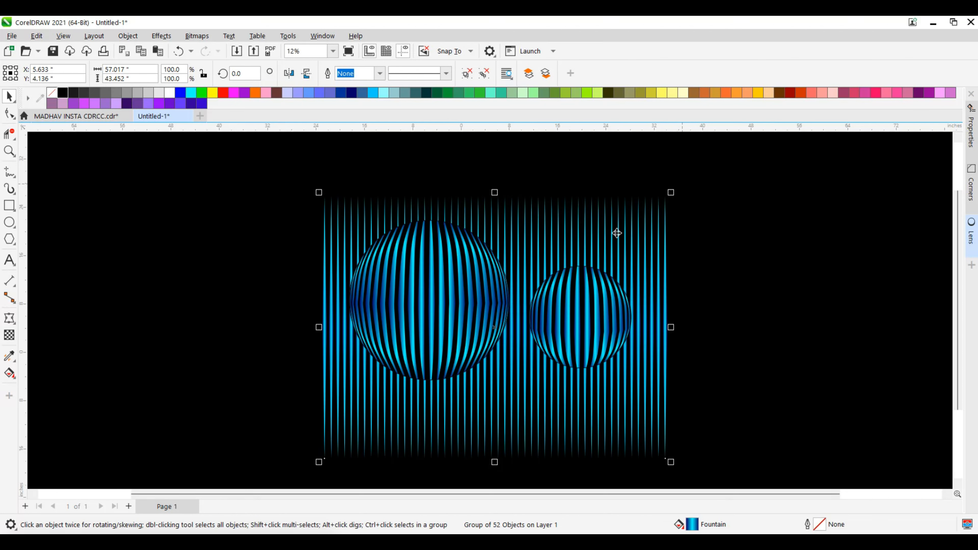
{"action": "left_click_drag", "start_coordinate": [508, 220], "coordinate": [412, 219]}
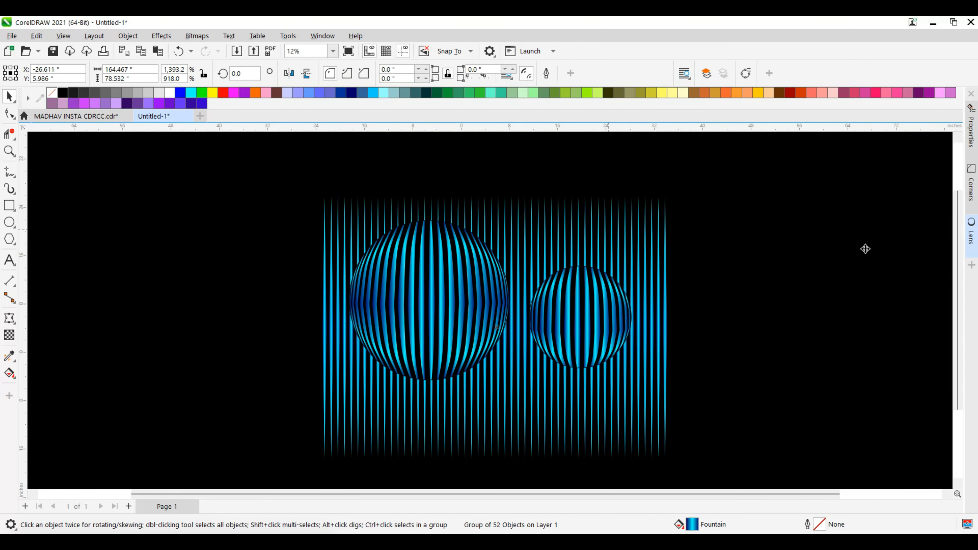
{"action": "scroll", "coordinate": [864, 246], "scroll_direction": "down", "scroll_amount": 2}
{"action": "left_click", "coordinate": [386, 241]}
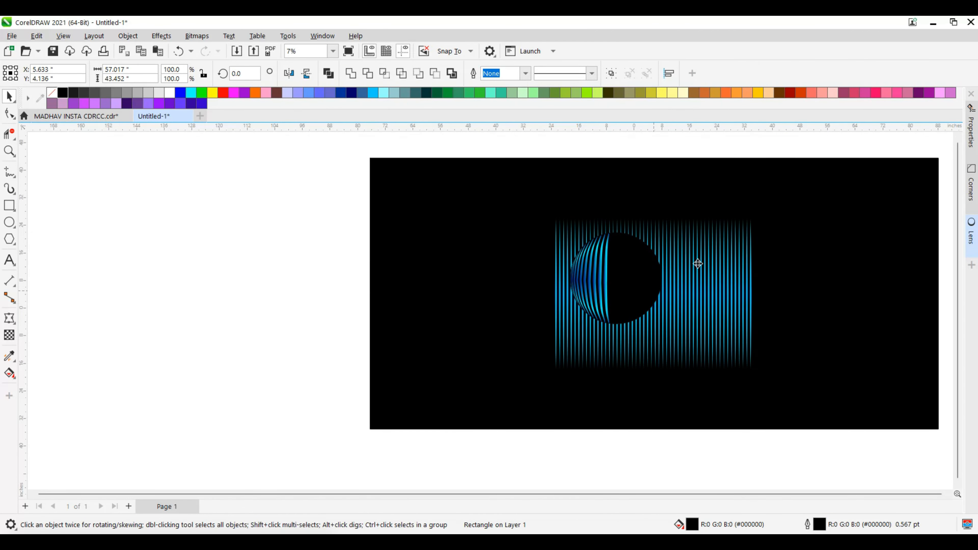
{"action": "left_click", "coordinate": [737, 224]}
{"action": "left_click_drag", "start_coordinate": [643, 286], "coordinate": [447, 285]}
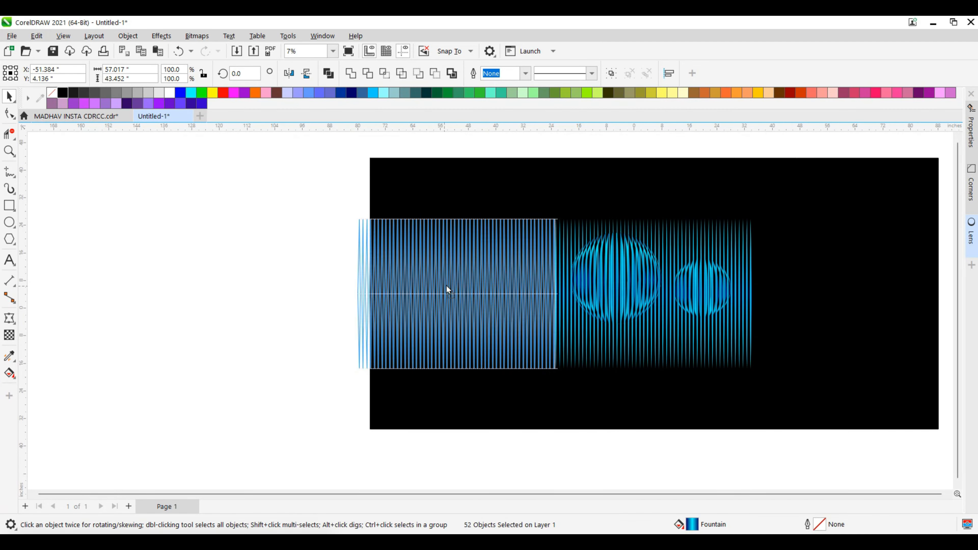
{"action": "scroll", "coordinate": [512, 273], "scroll_direction": "up", "scroll_amount": 3}
{"action": "scroll", "coordinate": [604, 373], "scroll_direction": "up", "scroll_amount": 5}
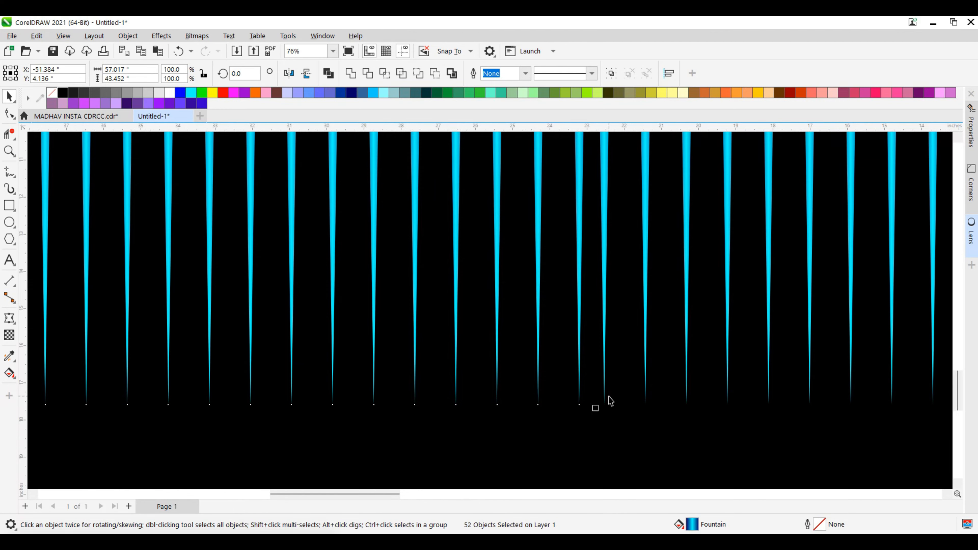
{"action": "scroll", "coordinate": [608, 397], "scroll_direction": "down", "scroll_amount": 3}
{"action": "scroll", "coordinate": [592, 407], "scroll_direction": "down", "scroll_amount": 7}
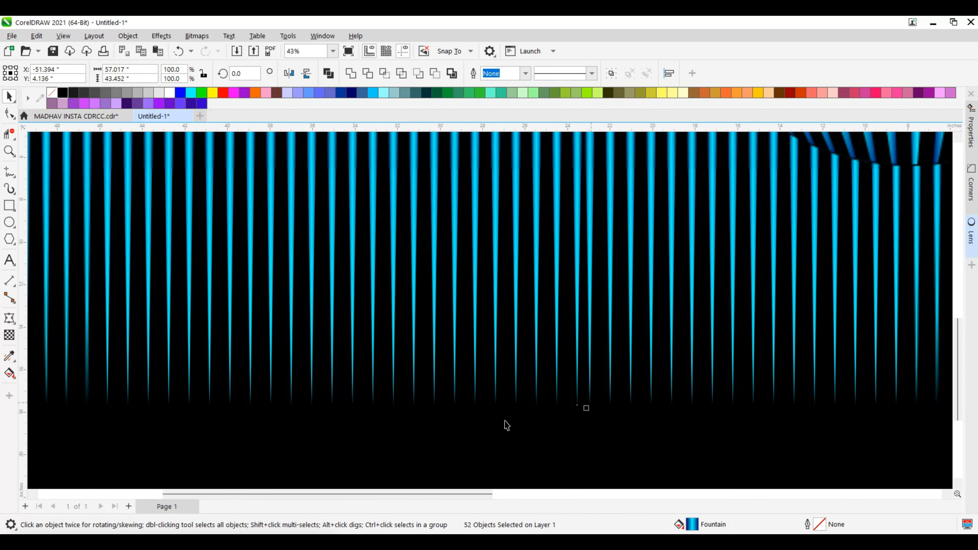
Place another copy of the original stripe group directly to its right, centred at X 63.08 inches, and clear the selection.
{"action": "key", "text": "Tab"}
{"action": "scroll", "coordinate": [421, 389], "scroll_direction": "down", "scroll_amount": 3}
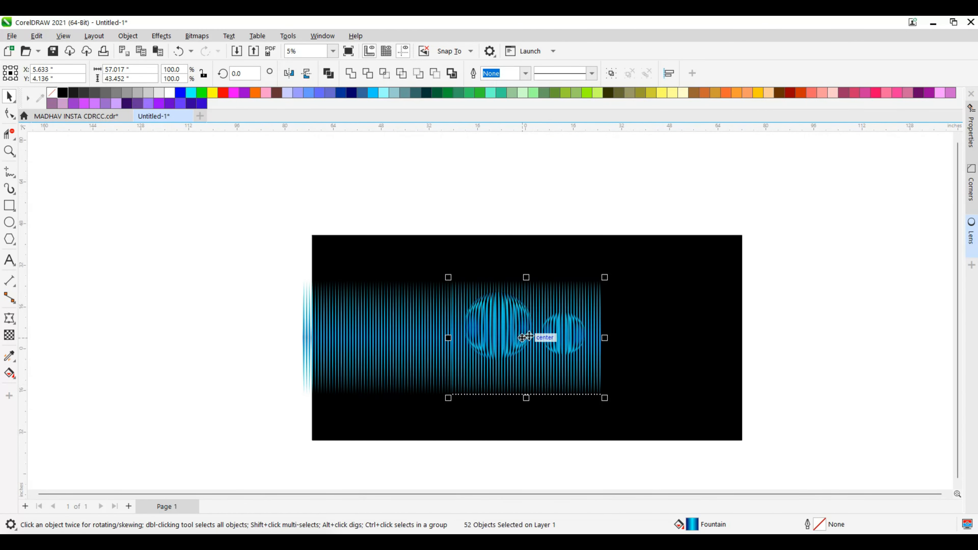
{"action": "left_click_drag", "start_coordinate": [542, 338], "coordinate": [678, 341]}
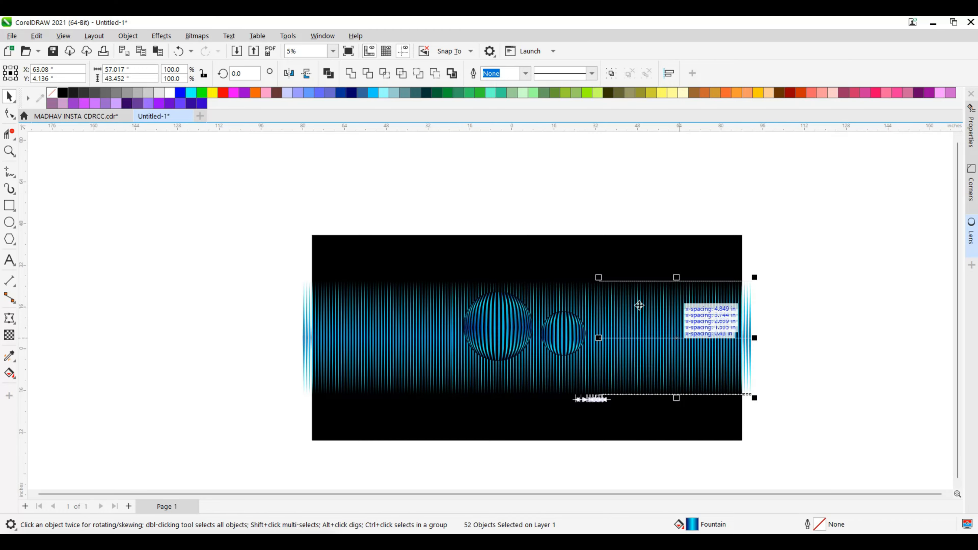
{"action": "scroll", "coordinate": [616, 296], "scroll_direction": "up", "scroll_amount": 5}
{"action": "scroll", "coordinate": [613, 287], "scroll_direction": "down", "scroll_amount": 2}
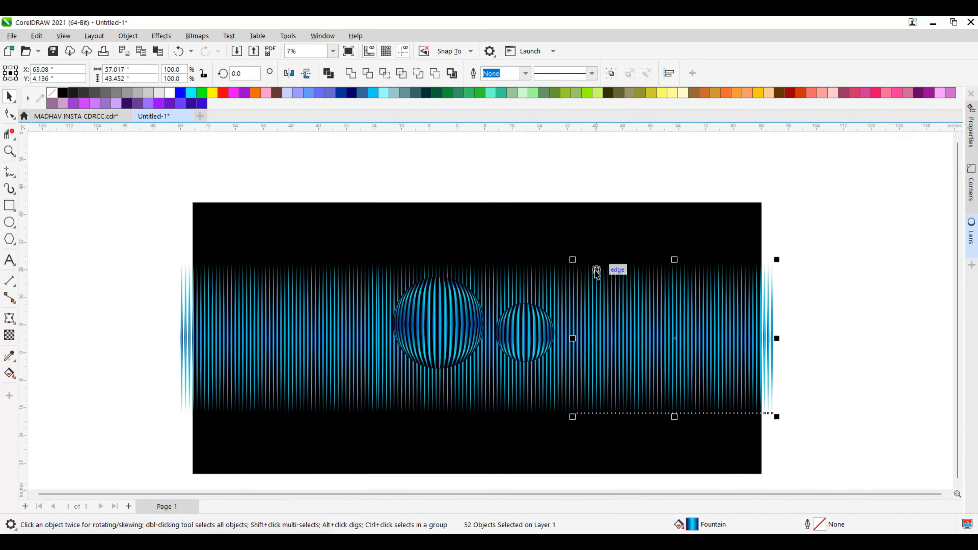
{"action": "left_click", "coordinate": [777, 256]}
{"action": "scroll", "coordinate": [497, 403], "scroll_direction": "up", "scroll_amount": 2}
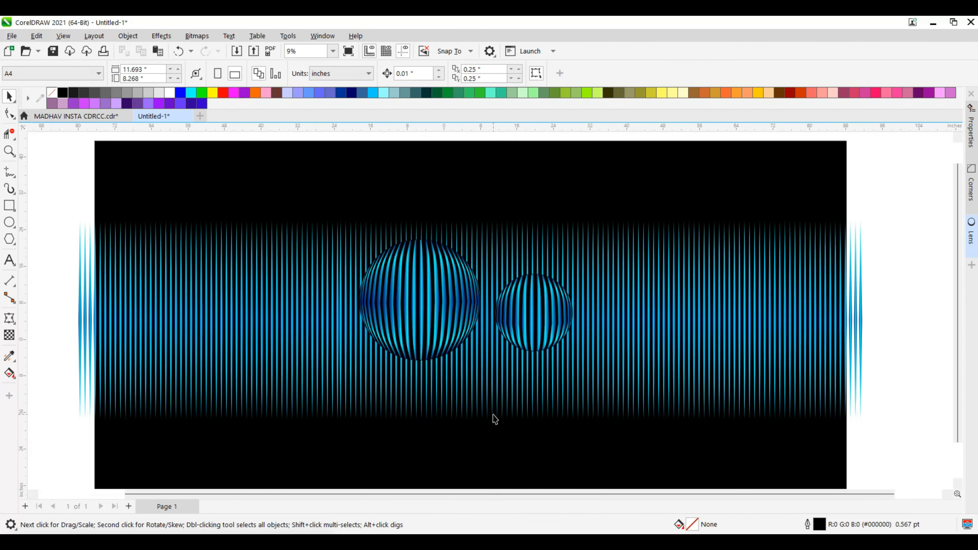
{"action": "scroll", "coordinate": [722, 321], "scroll_direction": "down", "scroll_amount": 1}
{"action": "scroll", "coordinate": [799, 316], "scroll_direction": "up", "scroll_amount": 1}
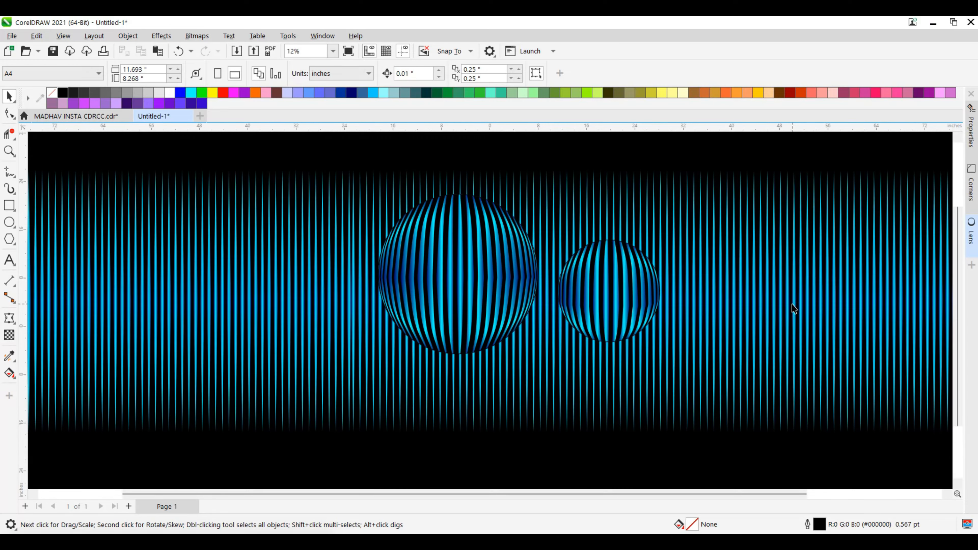
{"action": "left_click", "coordinate": [523, 279]}
{"action": "scroll", "coordinate": [659, 290], "scroll_direction": "down", "scroll_amount": 1}
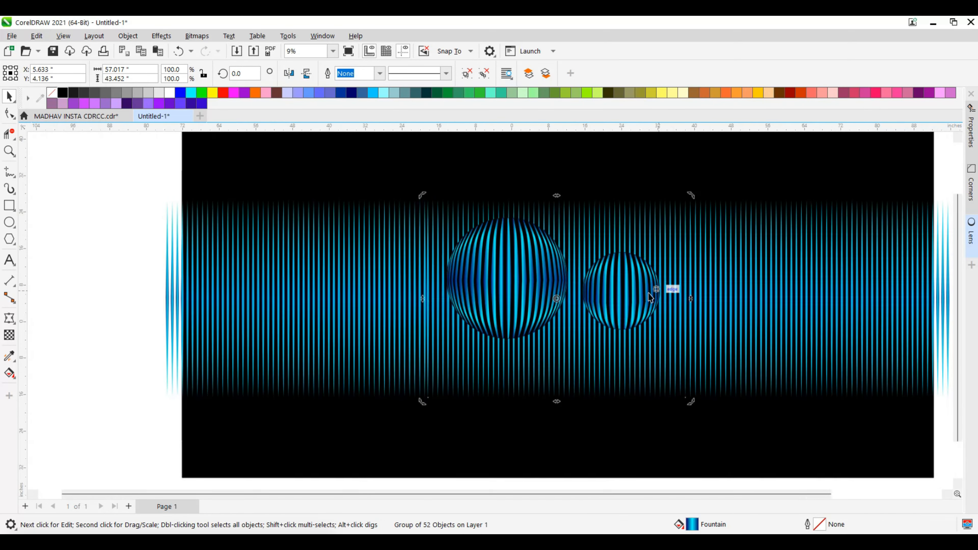
{"action": "left_click_drag", "start_coordinate": [421, 194], "coordinate": [424, 281]}
{"action": "key", "text": "ctrl+z"}
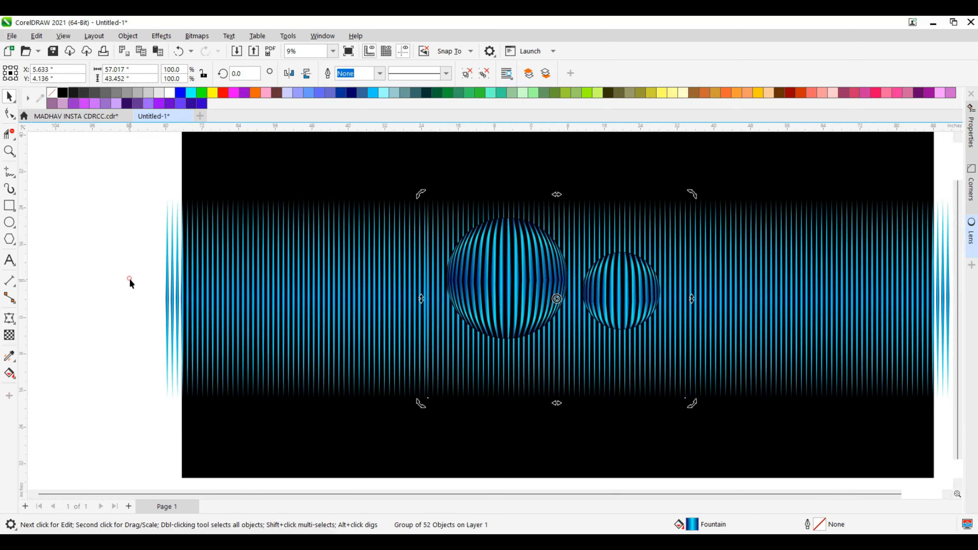
Unlock the group of two fish-eye circles and move it left to about X -51.10 inches.
{"action": "left_click", "coordinate": [491, 274]}
{"action": "right_click", "coordinate": [491, 274]}
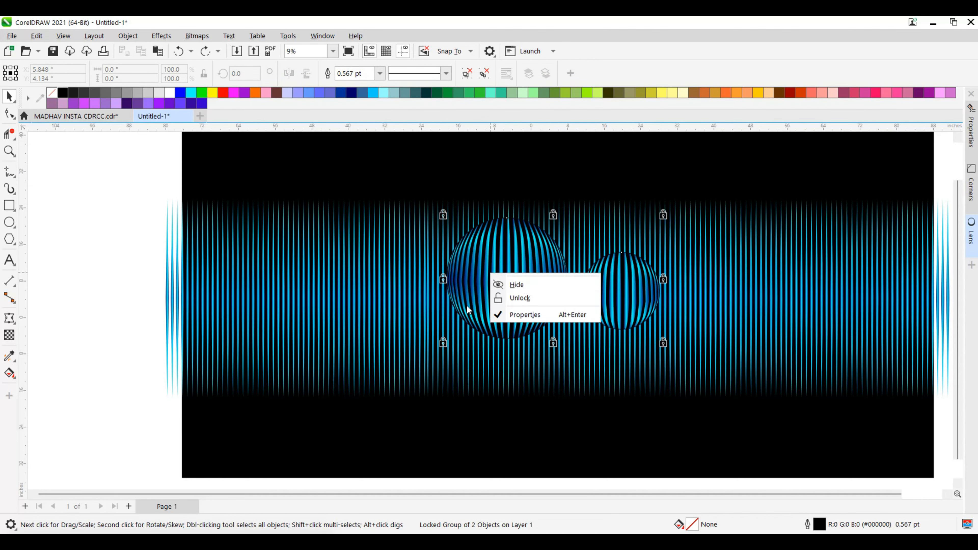
{"action": "left_click", "coordinate": [520, 298]}
{"action": "left_click_drag", "start_coordinate": [354, 292], "coordinate": [229, 305]}
{"action": "scroll", "coordinate": [329, 270], "scroll_direction": "down", "scroll_amount": 1}
{"action": "scroll", "coordinate": [329, 271], "scroll_direction": "up", "scroll_amount": 2}
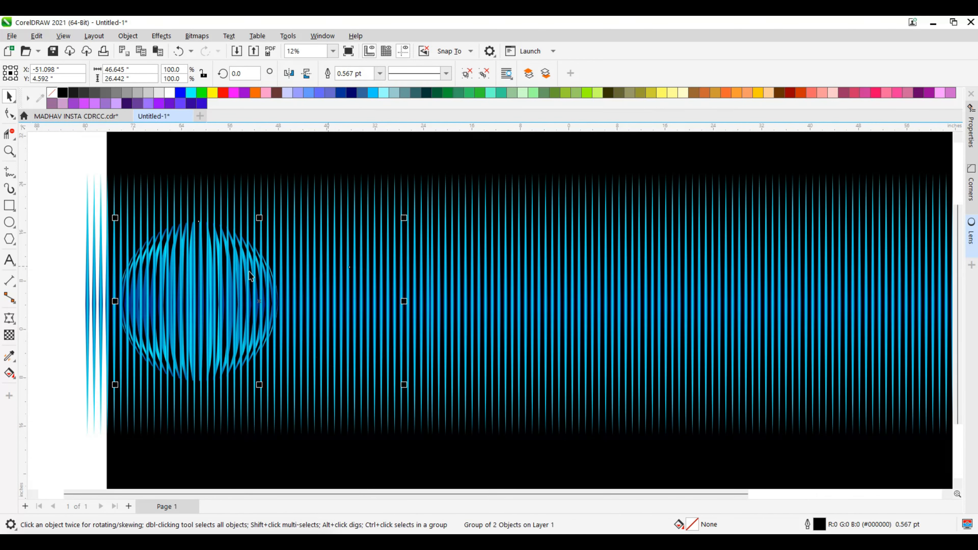
{"action": "left_click", "coordinate": [251, 271]}
{"action": "left_click_drag", "start_coordinate": [335, 322], "coordinate": [534, 409]}
{"action": "left_click_drag", "start_coordinate": [75, 214], "coordinate": [577, 434]}
{"action": "scroll", "coordinate": [409, 297], "scroll_direction": "down", "scroll_amount": 1}
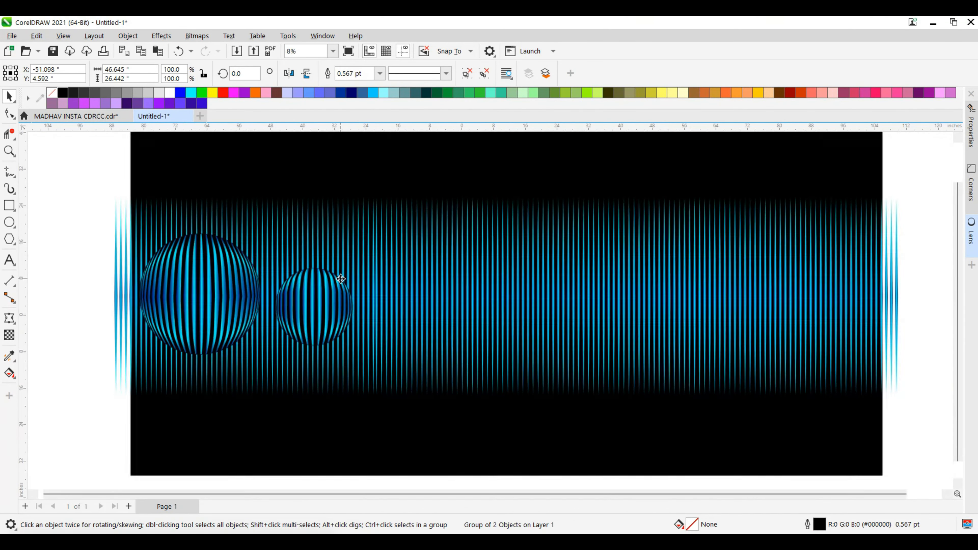
{"action": "scroll", "coordinate": [344, 285], "scroll_direction": "down", "scroll_amount": 1}
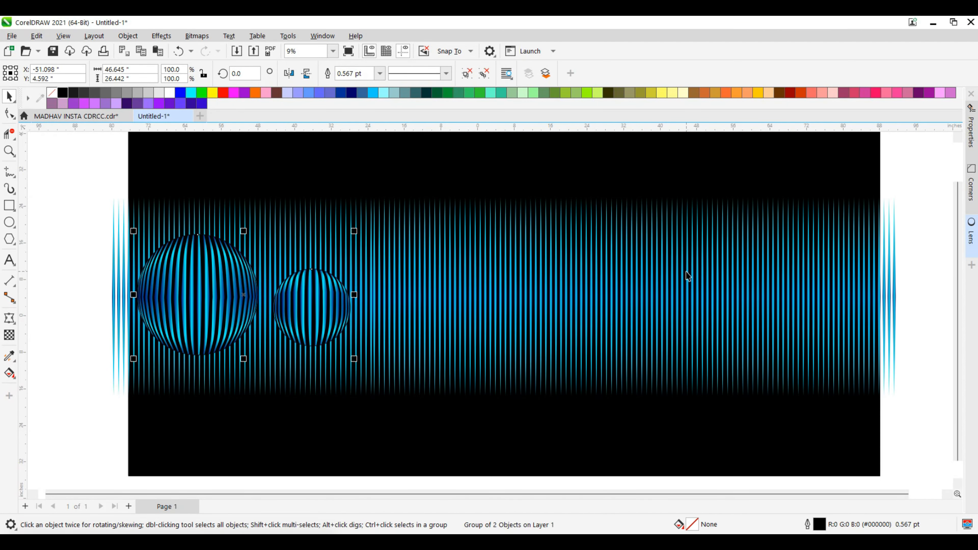
Shift the fish-eye circle group right over the stripes to about X -44.41, Y 4.21 inches.
{"action": "scroll", "coordinate": [503, 284], "scroll_direction": "up", "scroll_amount": 1}
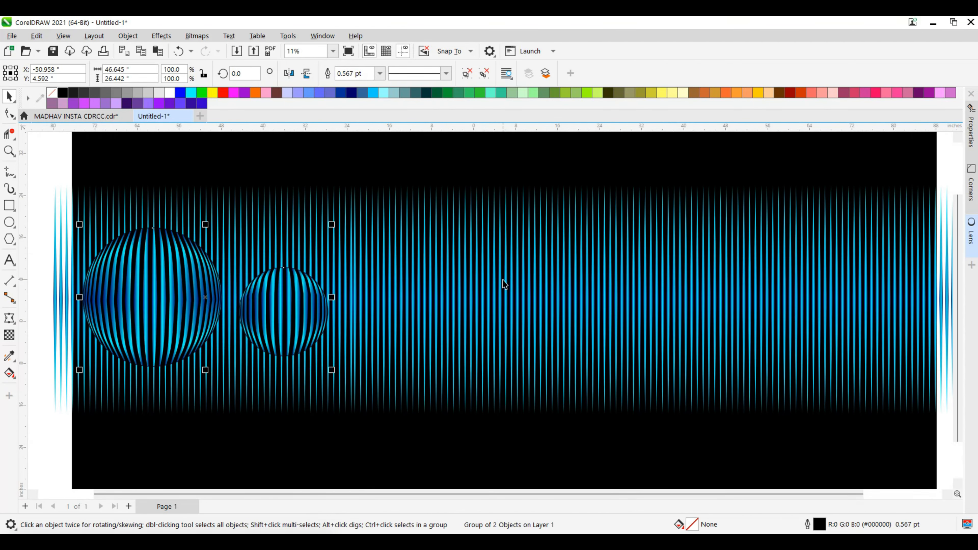
{"action": "key", "text": "Right"}
{"action": "key", "text": "Right"}
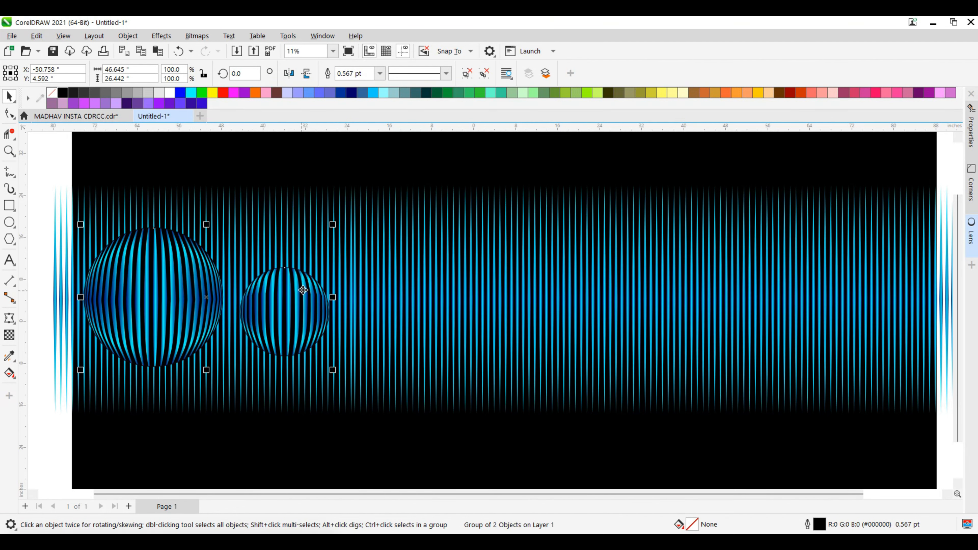
{"action": "left_click_drag", "start_coordinate": [304, 293], "coordinate": [321, 295]}
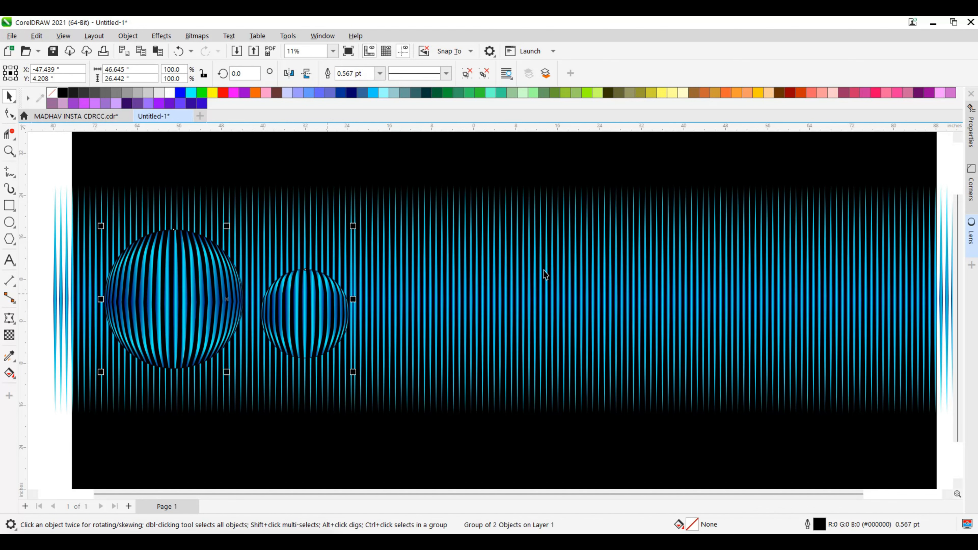
{"action": "scroll", "coordinate": [545, 274], "scroll_direction": "up", "scroll_amount": 1}
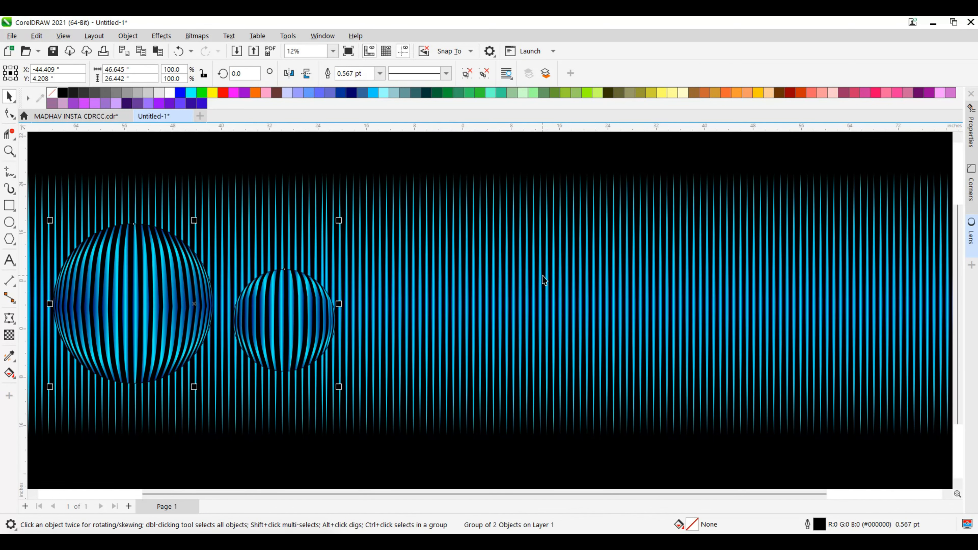
Ungroup the two fish-eye circles and nudge them together to the right to about X -41.16 inches.
{"action": "right_click", "coordinate": [121, 300]}
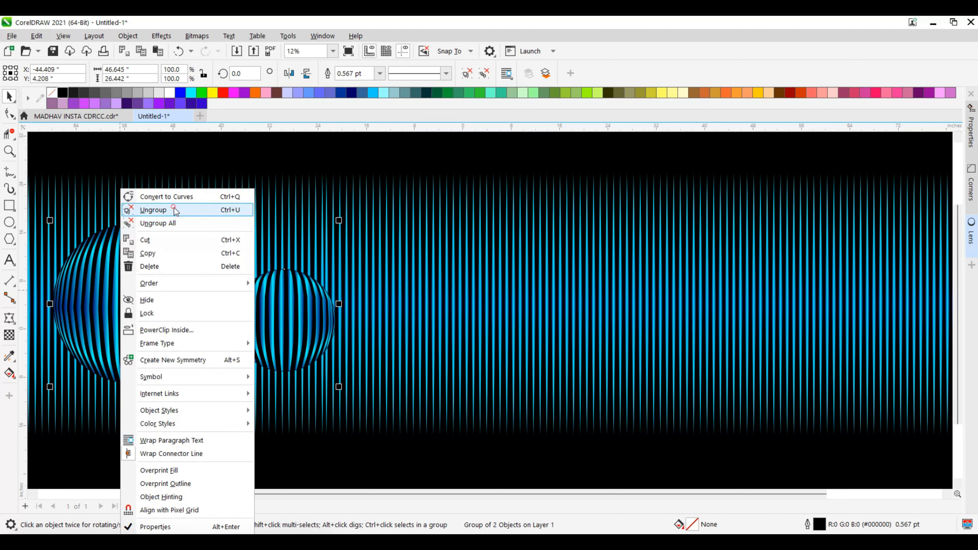
{"action": "left_click", "coordinate": [174, 209]}
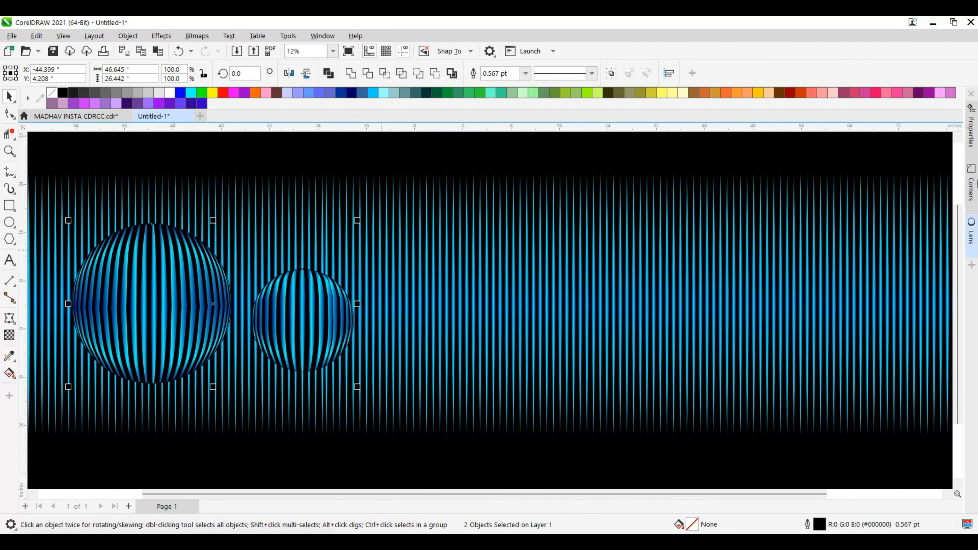
{"action": "key", "text": "Right"}
{"action": "key", "text": "Right"}
{"action": "key", "text": "Right"}
{"action": "key", "text": "Right"}
{"action": "key", "text": "Right"}
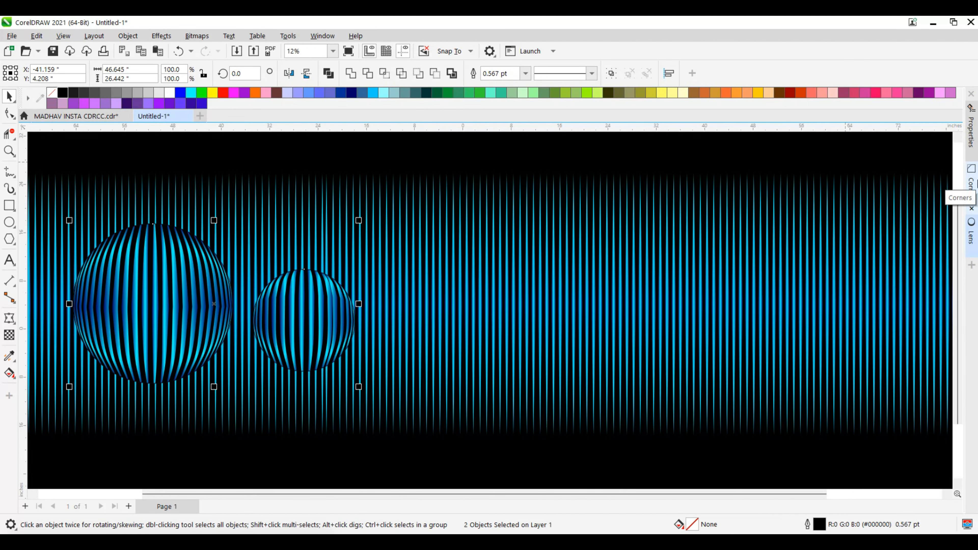
Open the Lens settings and freeze the Fish Eye lens of the large circle.
{"action": "left_click", "coordinate": [971, 223]}
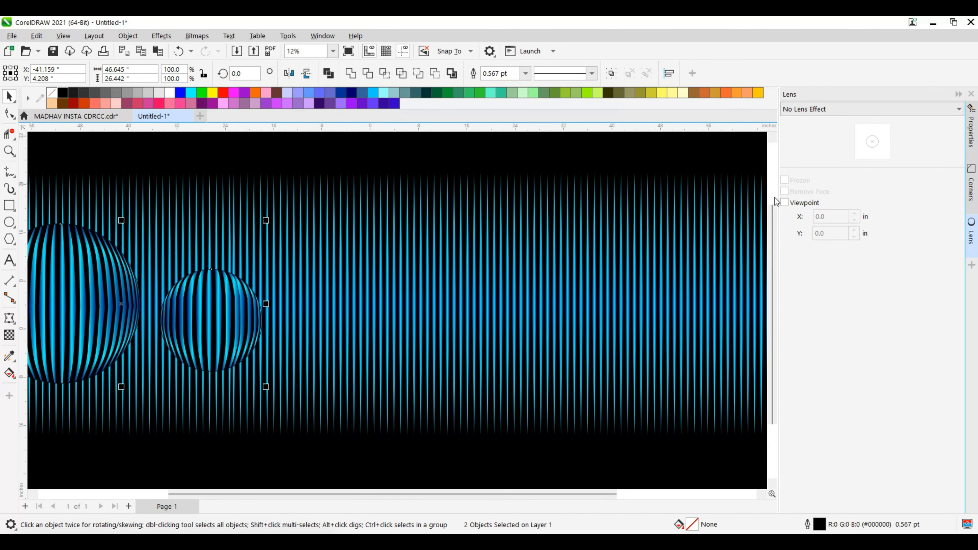
{"action": "left_click", "coordinate": [785, 181]}
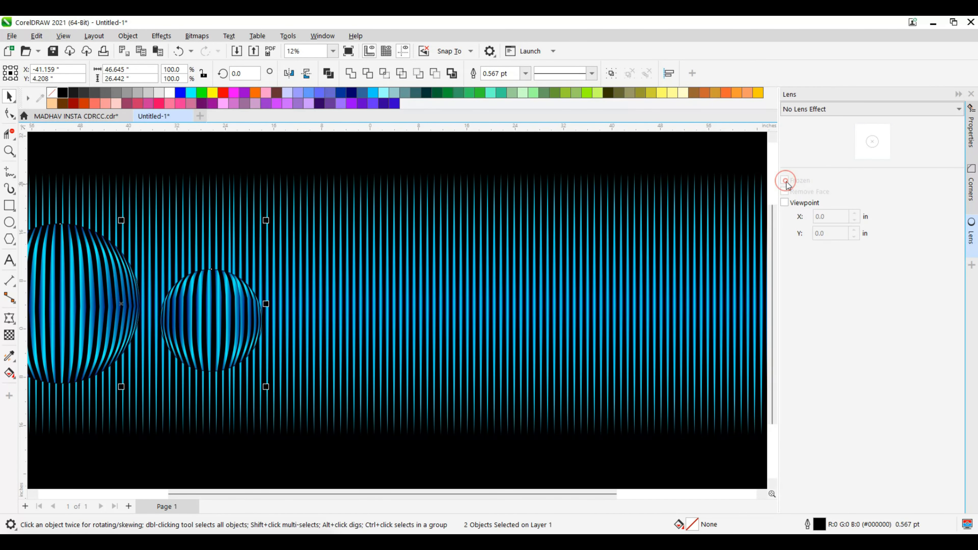
{"action": "left_click", "coordinate": [548, 319]}
{"action": "left_click", "coordinate": [167, 318]}
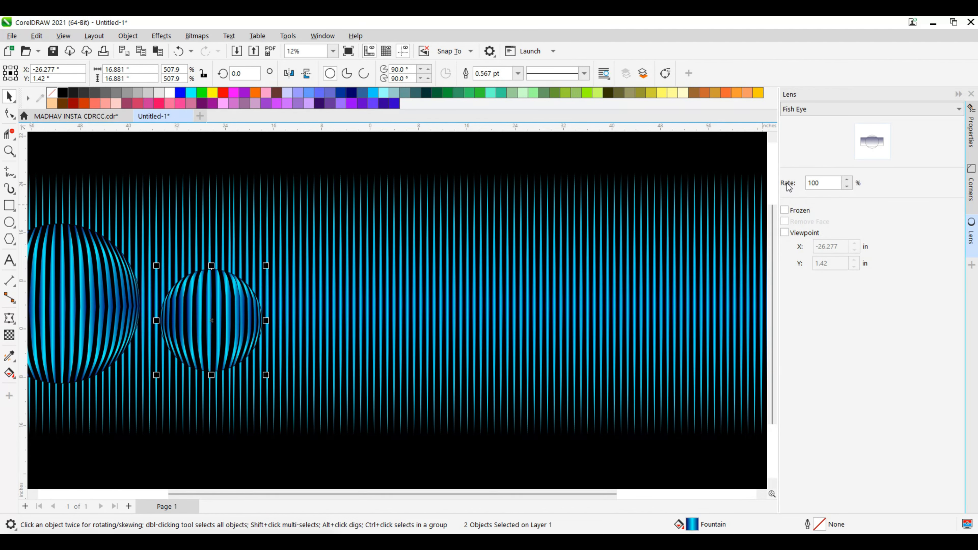
{"action": "left_click", "coordinate": [50, 253]}
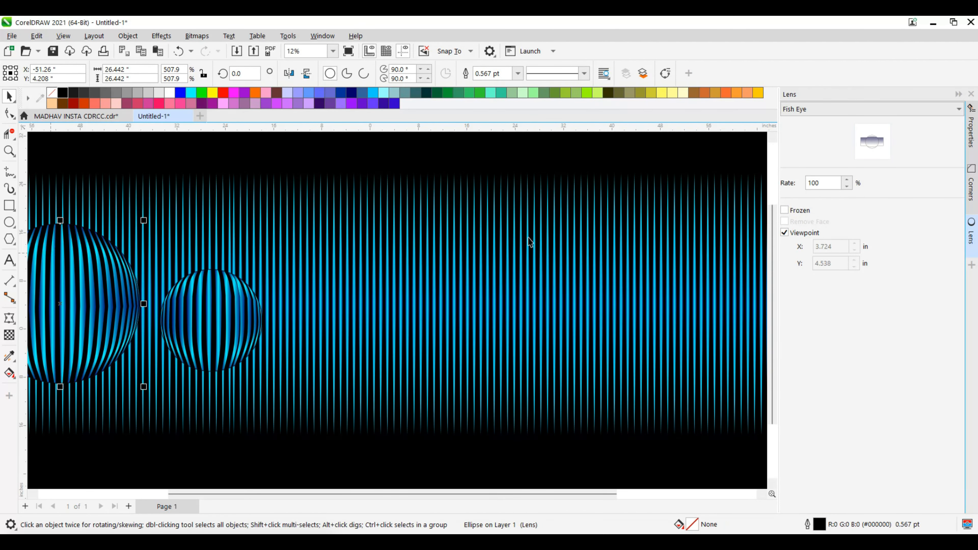
{"action": "left_click", "coordinate": [784, 210]}
Freeze the Fish Eye lens of the small circle and collapse the Lens settings.
{"action": "left_click", "coordinate": [171, 330]}
{"action": "left_click", "coordinate": [784, 210]}
{"action": "left_click", "coordinate": [784, 210]}
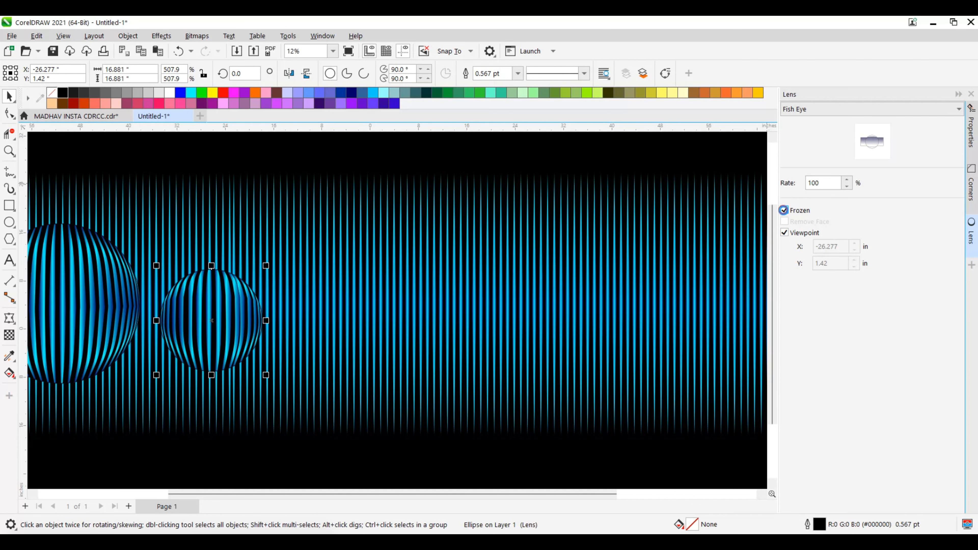
{"action": "left_click", "coordinate": [958, 95]}
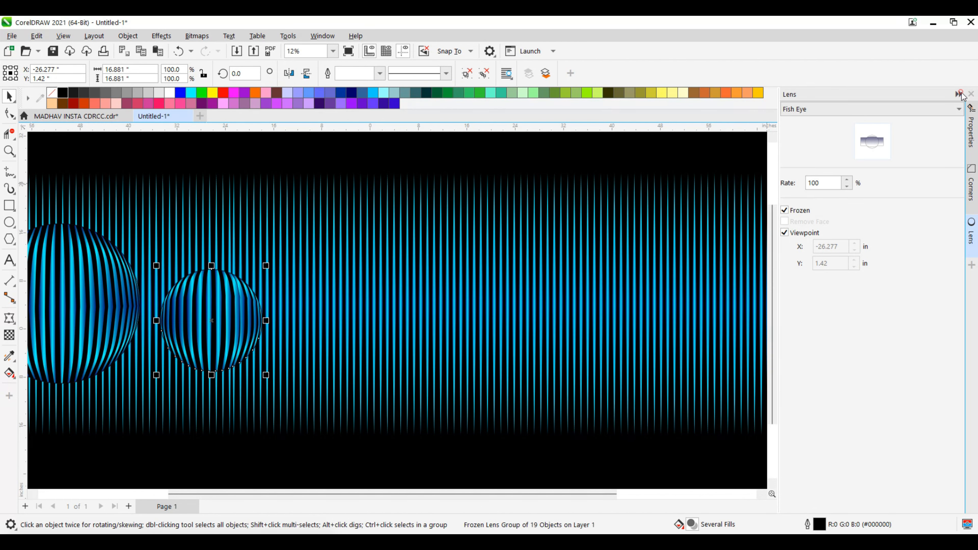
{"action": "scroll", "coordinate": [269, 339], "scroll_direction": "down", "scroll_amount": 1}
{"action": "left_click", "coordinate": [122, 331]}
{"action": "scroll", "coordinate": [210, 324], "scroll_direction": "up", "scroll_amount": 2}
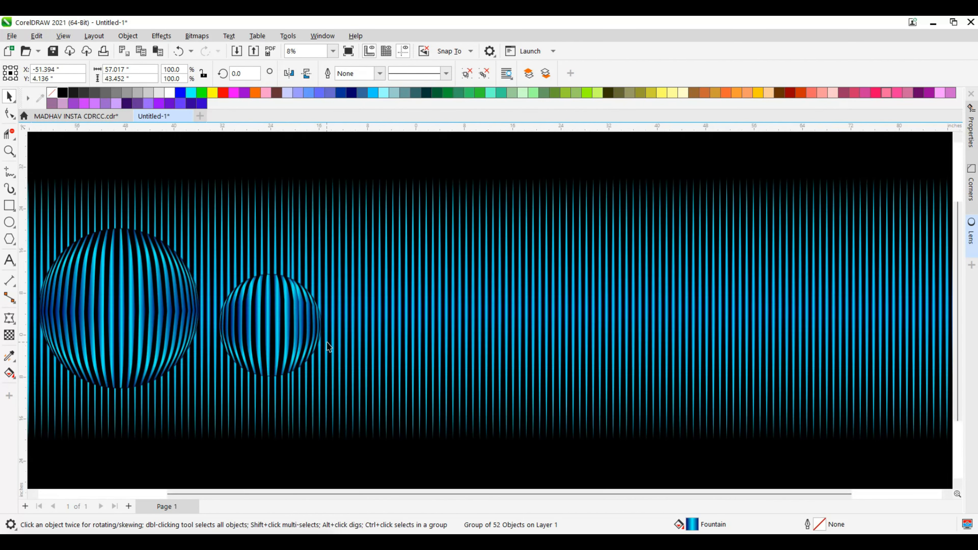
{"action": "scroll", "coordinate": [326, 341], "scroll_direction": "down", "scroll_amount": 1}
{"action": "left_click", "coordinate": [211, 330]}
{"action": "left_click", "coordinate": [373, 315]}
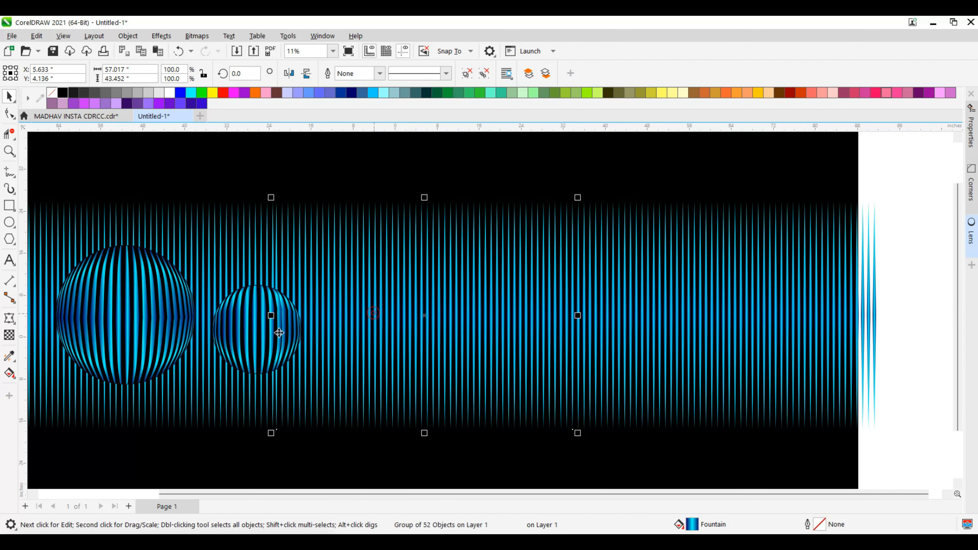
Select both frozen Fish Eye spheres and nudge them together to the right across the stripes to about X -27.22, Y 4.07 inches.
{"action": "left_click", "coordinate": [137, 323]}
{"action": "scroll", "coordinate": [115, 353], "scroll_direction": "up", "scroll_amount": 1}
{"action": "scroll", "coordinate": [121, 354], "scroll_direction": "down", "scroll_amount": 1}
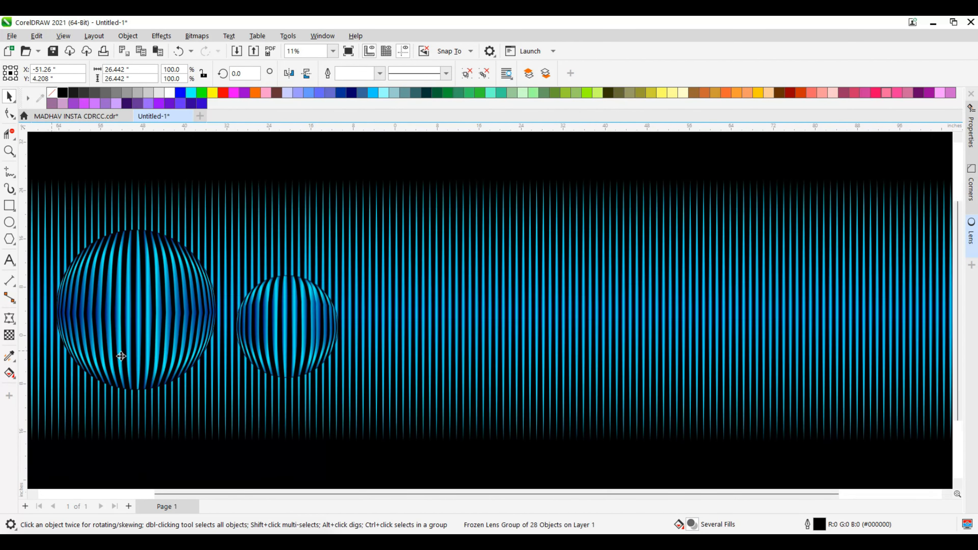
{"action": "left_click", "coordinate": [264, 332], "text": "shift"}
{"action": "key", "text": "Right"}
{"action": "key", "text": "Right"}
{"action": "key", "text": "Right"}
{"action": "key", "text": "Right"}
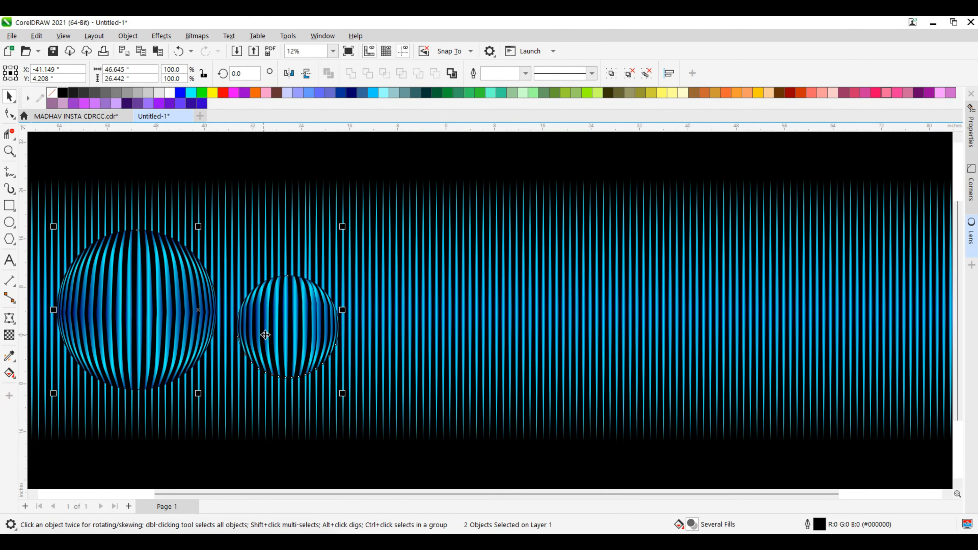
{"action": "key", "text": "Right"}
{"action": "key", "text": "Right"}
{"action": "key", "text": "Right"}
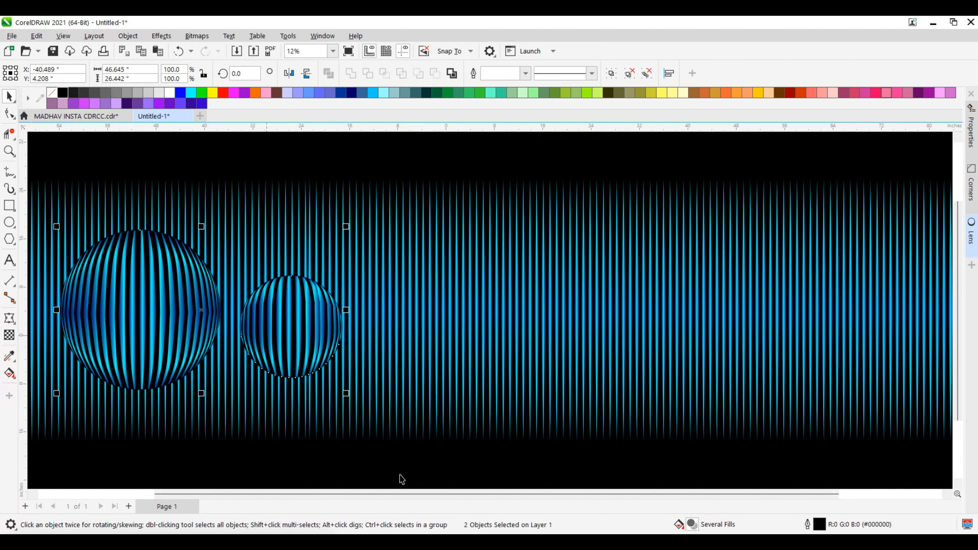
{"action": "key", "text": "Right"}
{"action": "key", "text": "Right"}
{"action": "key", "text": "Right"}
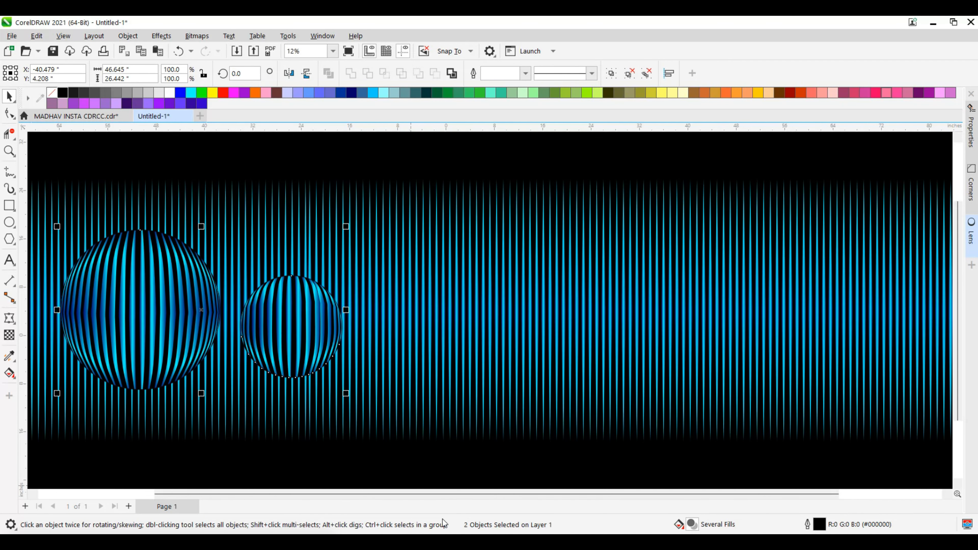
{"action": "key", "text": "Right"}
{"action": "key", "text": "Right"}
{"action": "key", "text": "Right"}
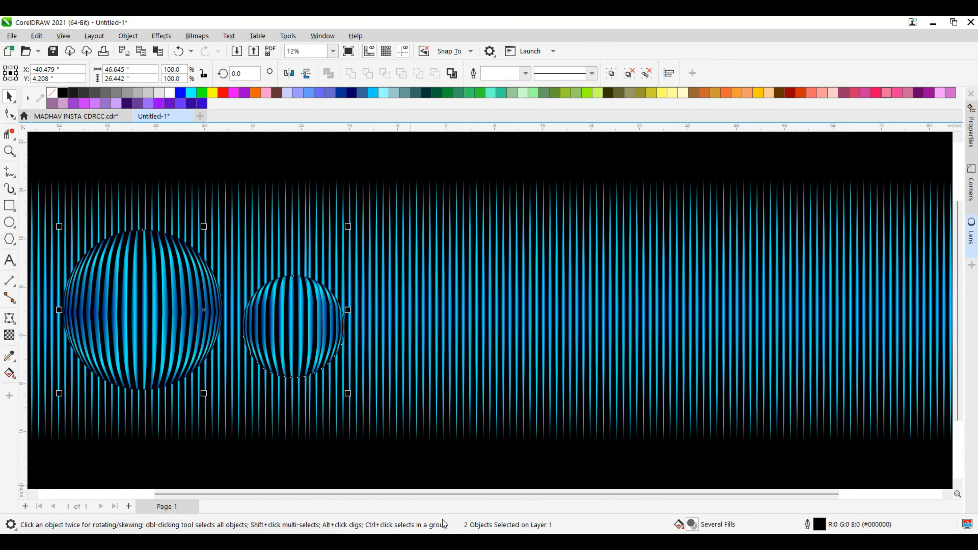
{"action": "key", "text": "Right"}
{"action": "key", "text": "Right"}
{"action": "key", "text": "Right"}
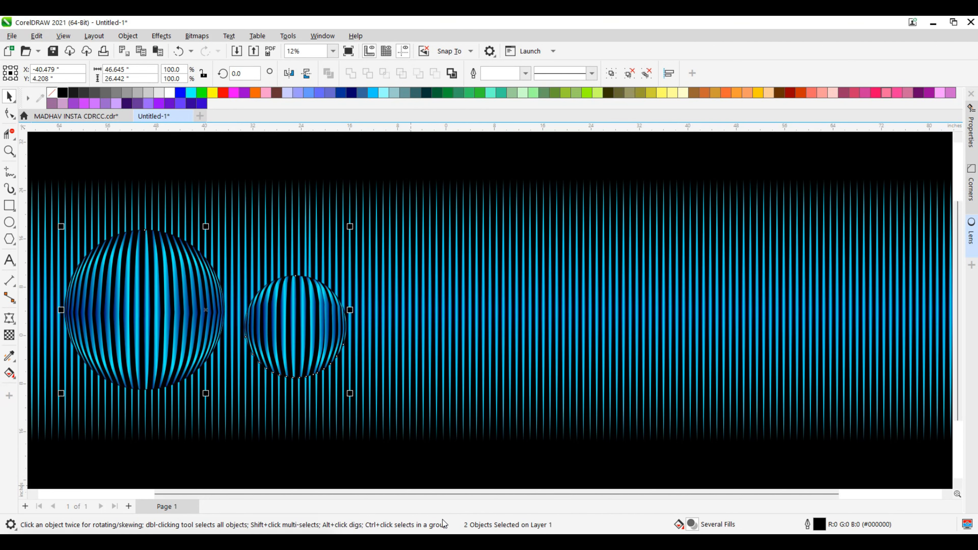
{"action": "key", "text": "Right"}
{"action": "key", "text": "Right"}
{"action": "key", "text": "Right"}
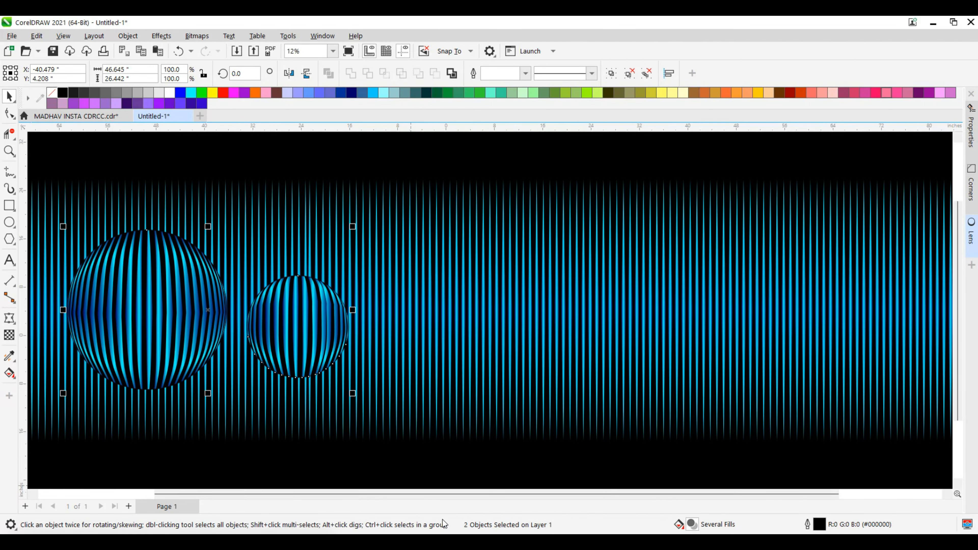
{"action": "key", "text": "Right"}
{"action": "key", "text": "Right"}
{"action": "key", "text": "Right"}
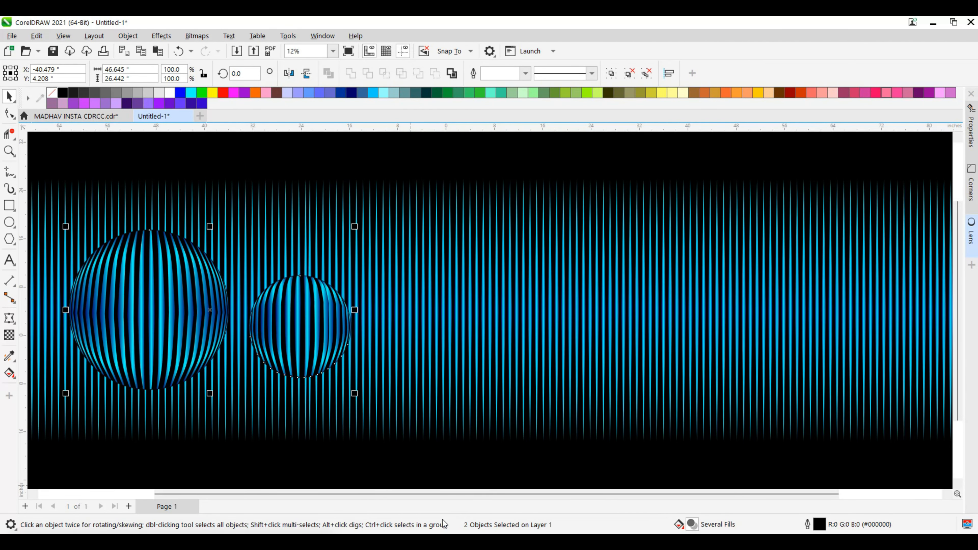
{"action": "key", "text": "Right"}
{"action": "key", "text": "Right"}
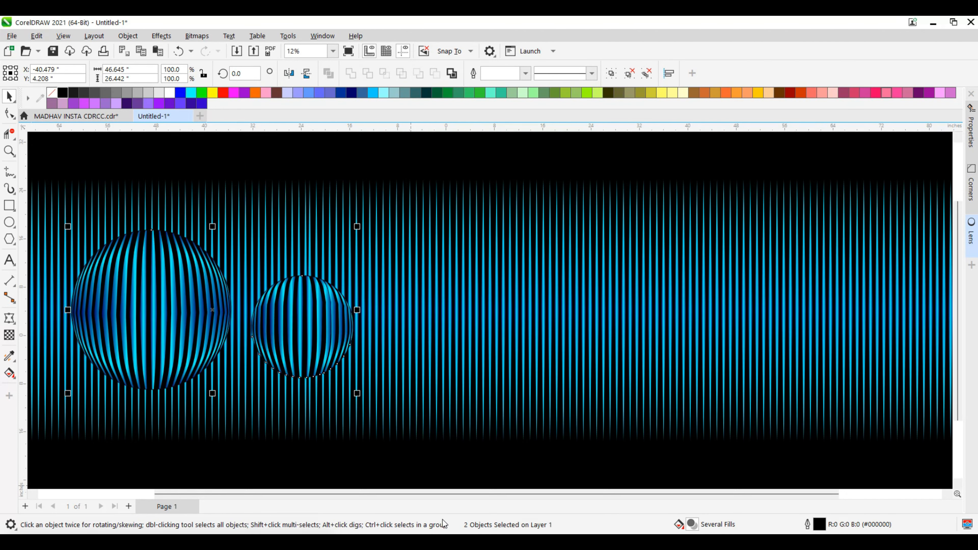
{"action": "key", "text": "Right"}
{"action": "key", "text": "Right"}
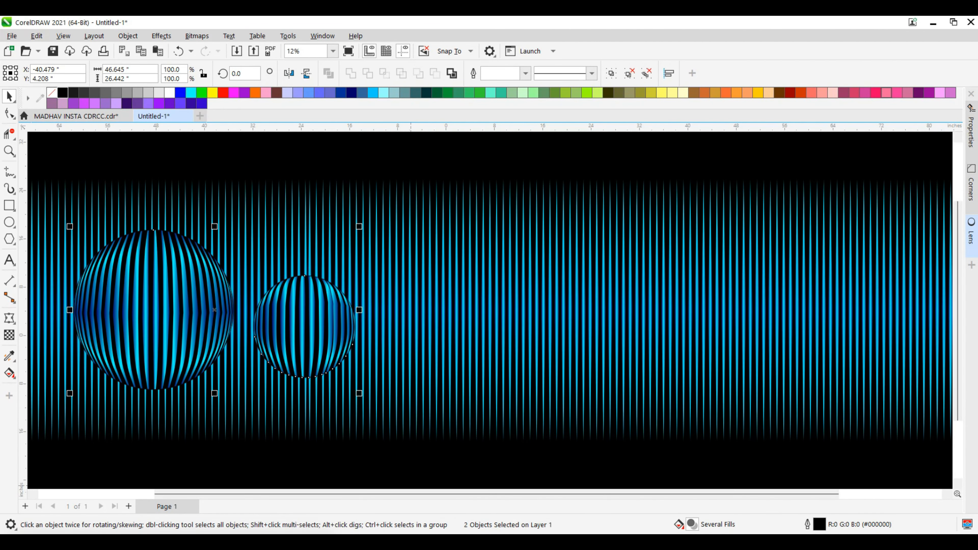
{"action": "key", "text": "Right"}
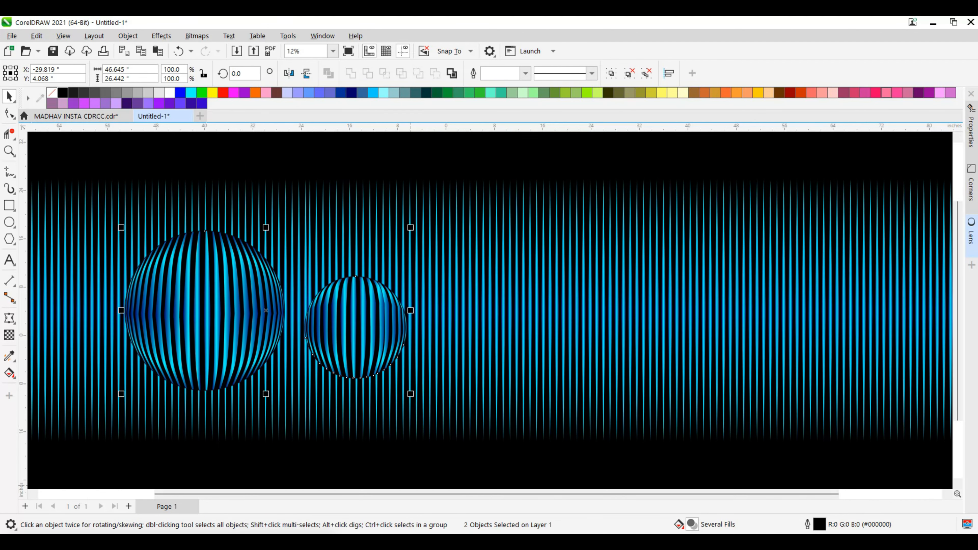
{"action": "key", "text": "Right"}
{"action": "key", "text": "Right"}
{"action": "key", "text": "Right"}
{"action": "key", "text": "Right"}
{"action": "key", "text": "Right"}
{"action": "key", "text": "Right"}
{"action": "key", "text": "Right"}
{"action": "key", "text": "Right"}
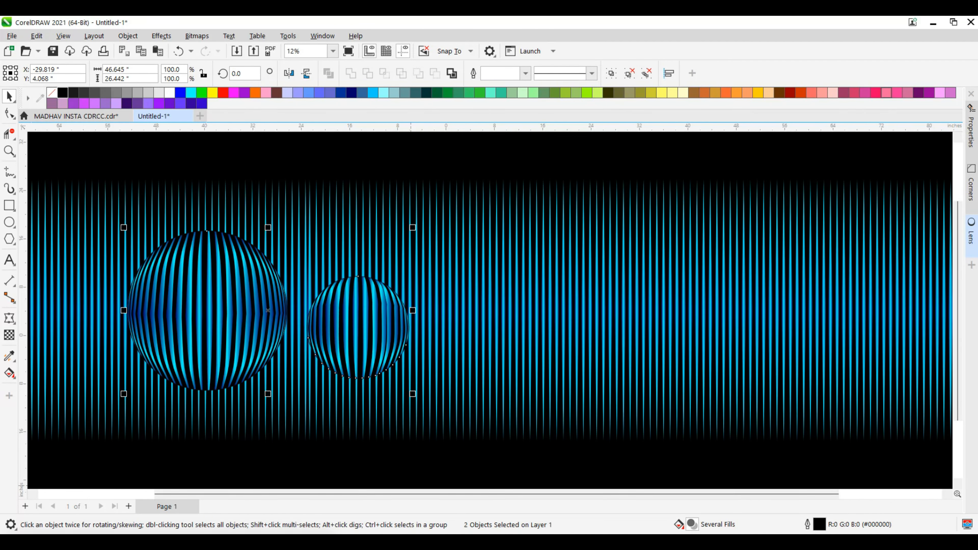
{"action": "key", "text": "Right"}
{"action": "key", "text": "Right"}
{"action": "key", "text": "Right"}
{"action": "key", "text": "Right"}
{"action": "key", "text": "Right"}
{"action": "key", "text": "Right"}
{"action": "key", "text": "Right"}
{"action": "key", "text": "Right"}
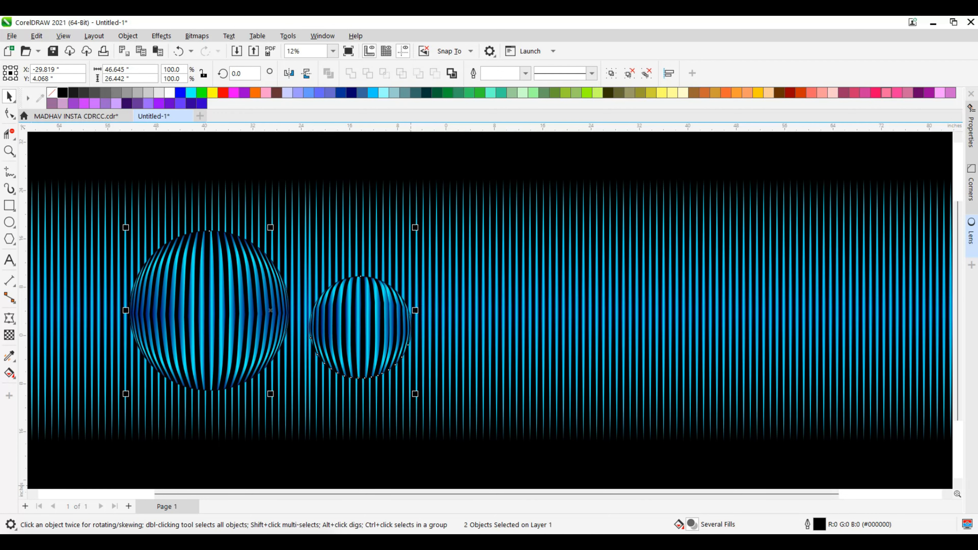
{"action": "key", "text": "Right"}
{"action": "key", "text": "Right"}
{"action": "key", "text": "Right"}
{"action": "key", "text": "Right"}
{"action": "key", "text": "Right"}
{"action": "key", "text": "Right"}
{"action": "key", "text": "Right"}
{"action": "key", "text": "Right"}
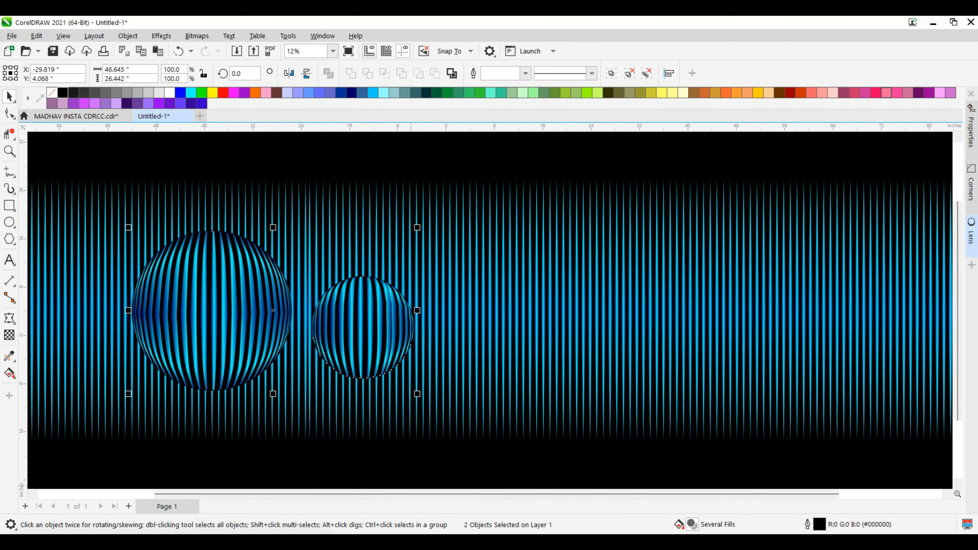
{"action": "key", "text": "Right"}
{"action": "key", "text": "Right"}
{"action": "key", "text": "Right"}
{"action": "key", "text": "Right"}
{"action": "key", "text": "Right"}
{"action": "key", "text": "Right"}
{"action": "key", "text": "Right"}
{"action": "key", "text": "Right"}
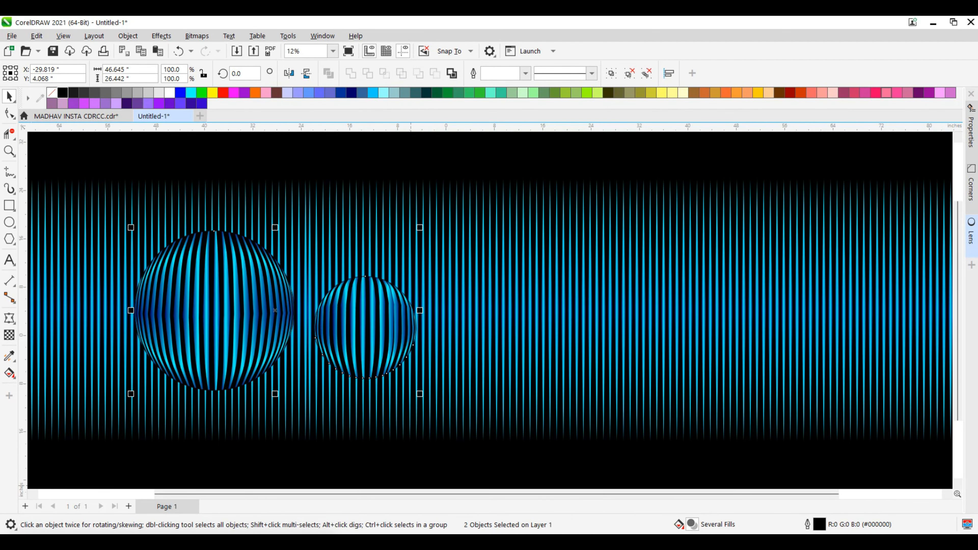
{"action": "key", "text": "Right"}
{"action": "key", "text": "Right"}
{"action": "key", "text": "Right"}
{"action": "key", "text": "Right"}
{"action": "key", "text": "Right"}
{"action": "key", "text": "Right"}
{"action": "key", "text": "Right"}
{"action": "key", "text": "Right"}
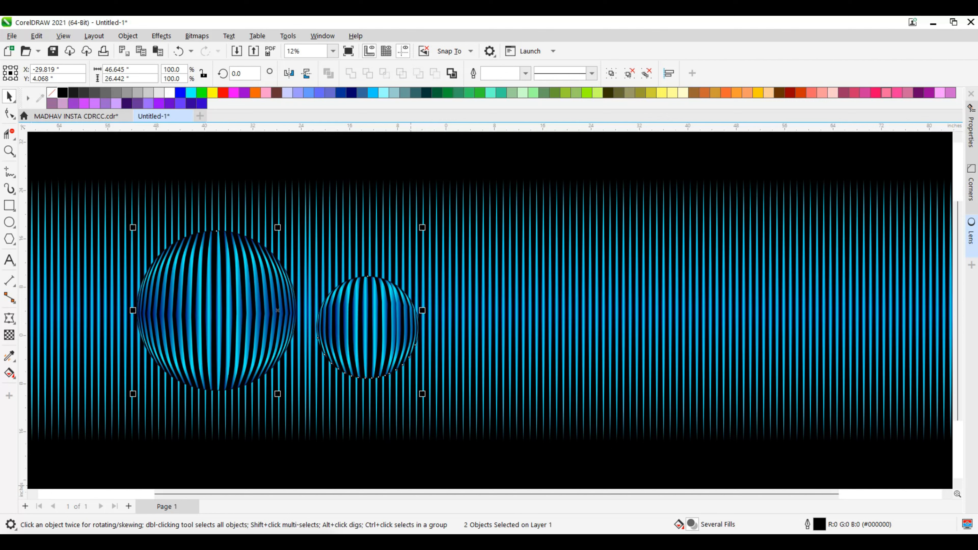
{"action": "key", "text": "Right"}
{"action": "key", "text": "Right"}
{"action": "key", "text": "Right"}
{"action": "key", "text": "Right"}
{"action": "key", "text": "Right"}
{"action": "key", "text": "Right"}
{"action": "key", "text": "Right"}
{"action": "key", "text": "Right"}
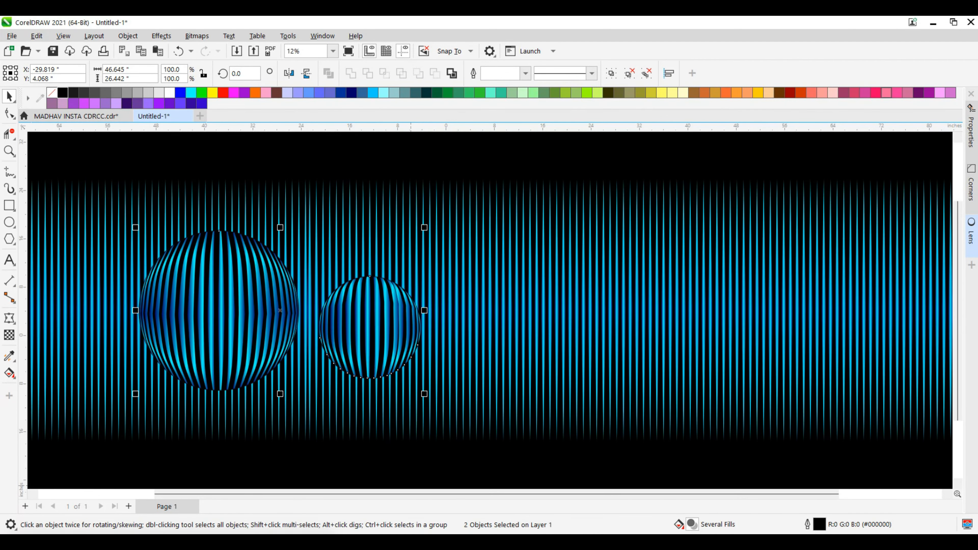
{"action": "key", "text": "Right"}
{"action": "key", "text": "Right"}
{"action": "key", "text": "Right"}
{"action": "key", "text": "Right"}
{"action": "key", "text": "Right"}
{"action": "key", "text": "Right"}
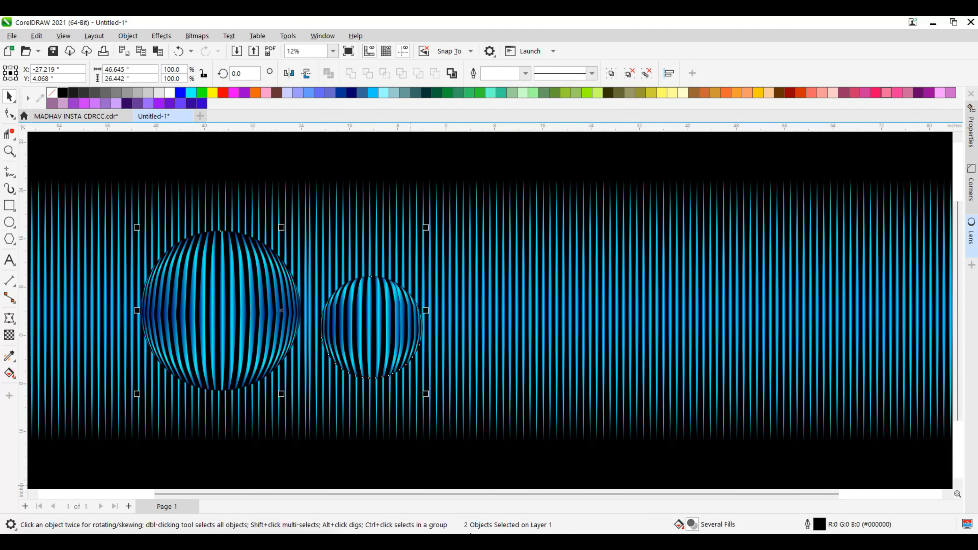
Move the two spheres together to the middle of the striped background, at about X 0.45, Y 4.31 inches.
{"action": "left_click_drag", "start_coordinate": [348, 321], "coordinate": [541, 346]}
{"action": "scroll", "coordinate": [522, 268], "scroll_direction": "up", "scroll_amount": 1}
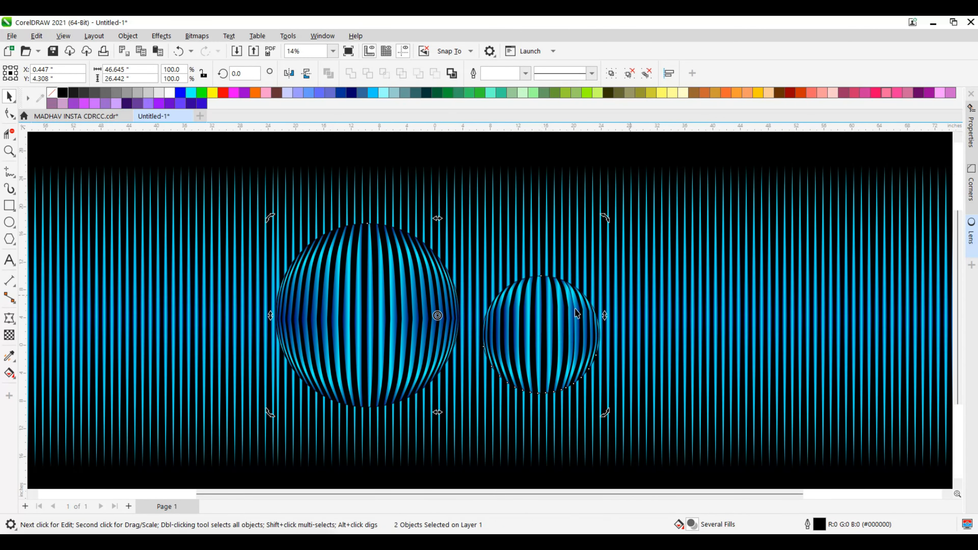